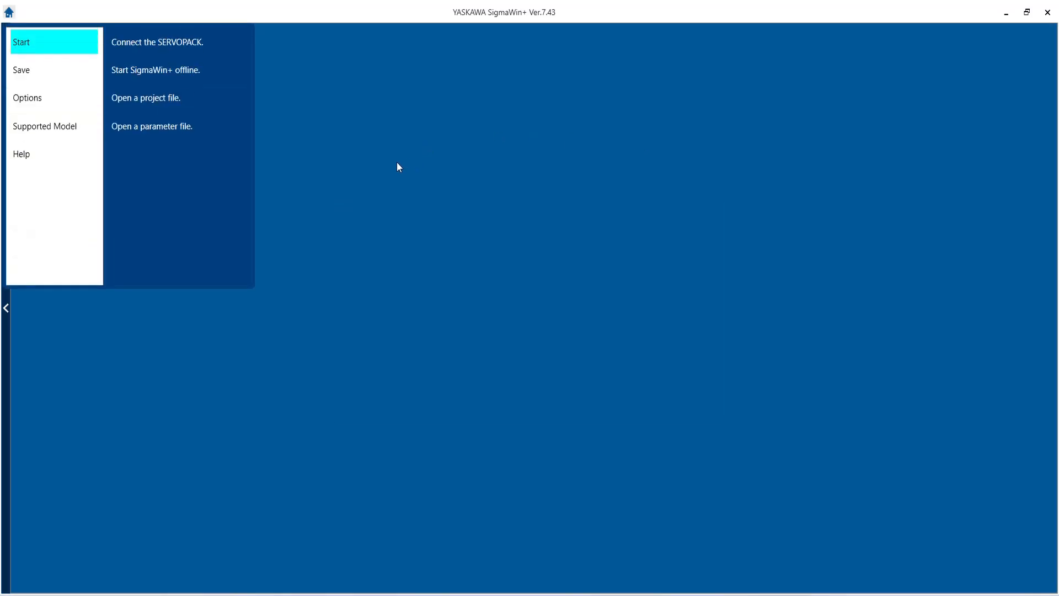
Search for SERVOPACKs over the USB connection and connect to the SGDXS-5R5A00A at station address 01.
{"action": "left_click", "coordinate": [180, 41]}
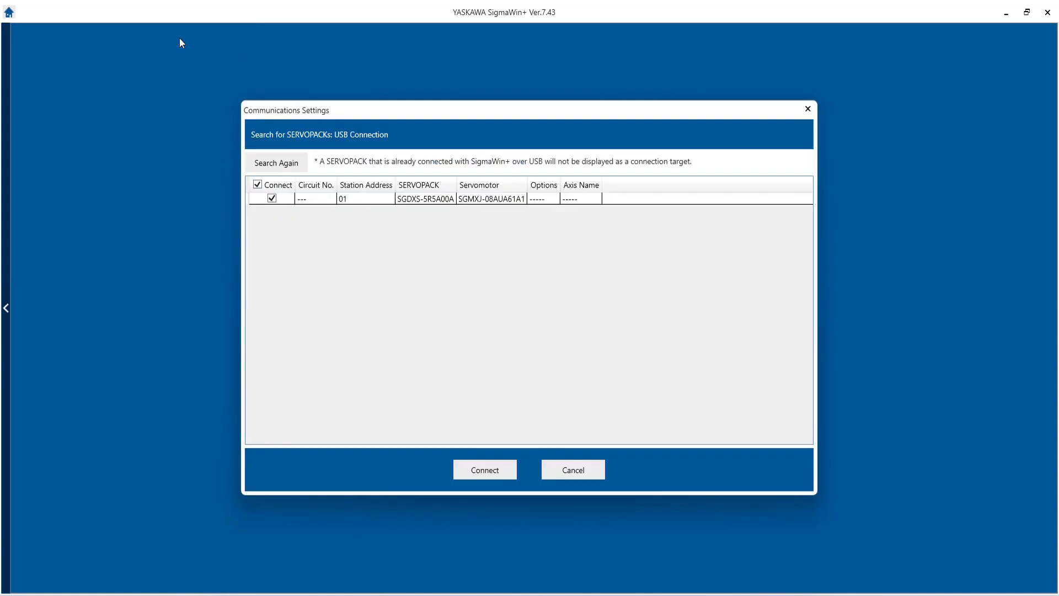
{"action": "left_click", "coordinate": [283, 164]}
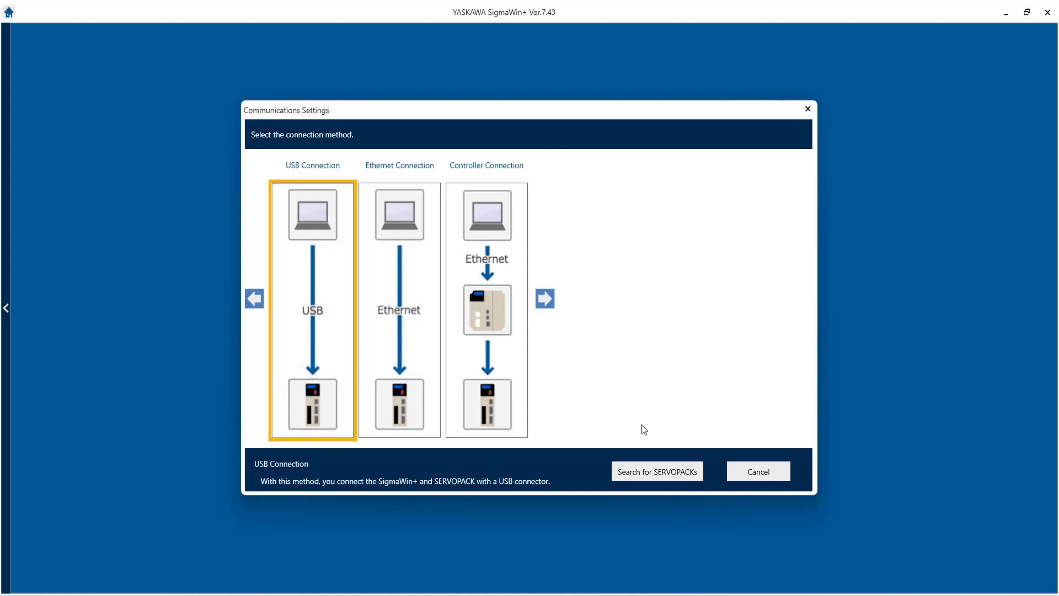
{"action": "left_click", "coordinate": [656, 472]}
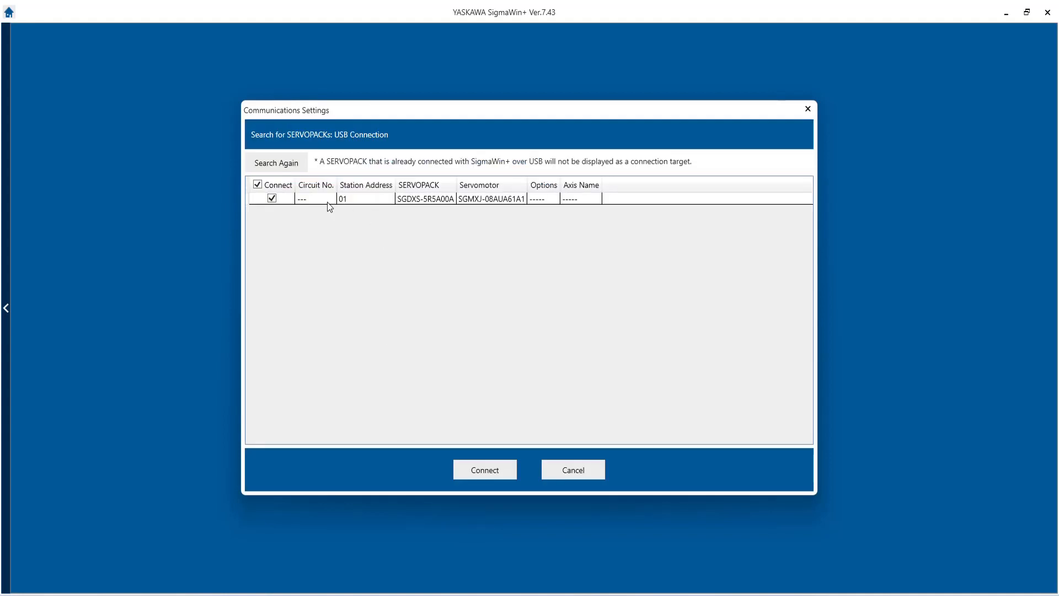
{"action": "left_click", "coordinate": [319, 199]}
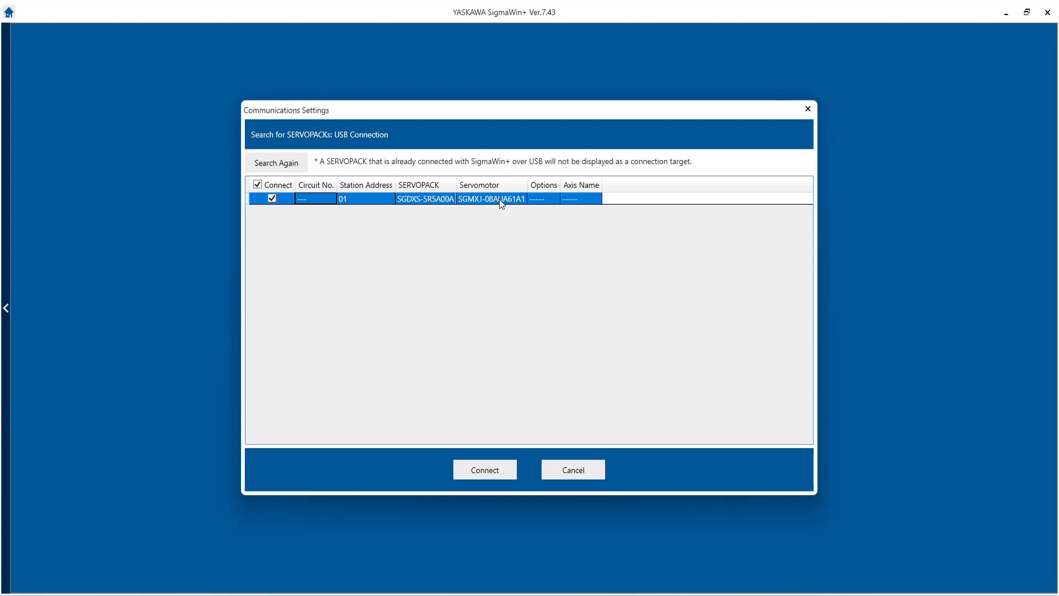
{"action": "left_click", "coordinate": [485, 468]}
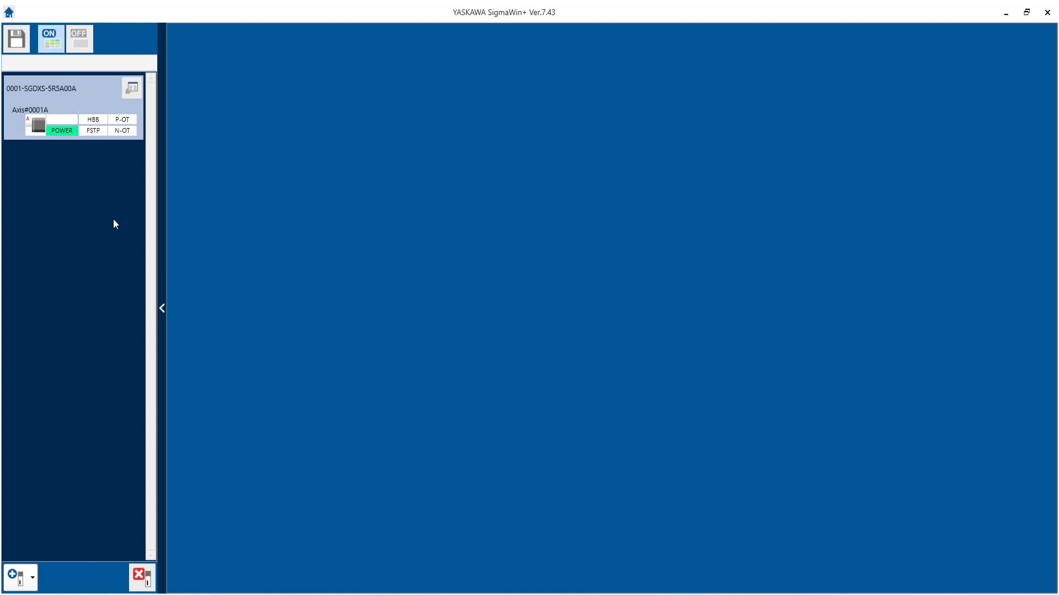
Open the connected servo's parameter editor, turn on the hierarchical display, and widen the Axis A column to show full descriptions.
{"action": "left_click", "coordinate": [127, 89]}
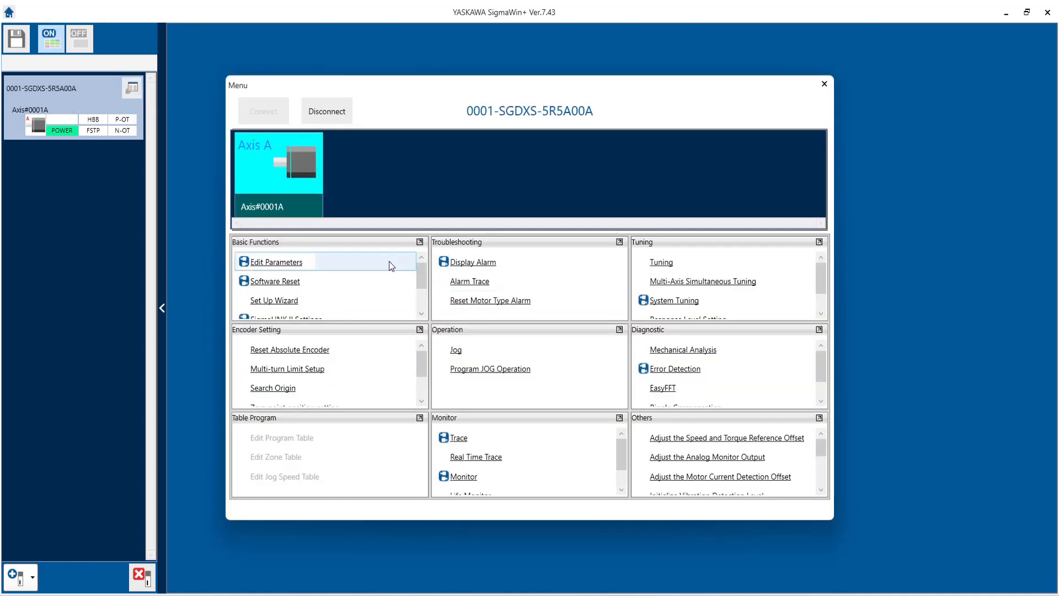
{"action": "left_click", "coordinate": [291, 262]}
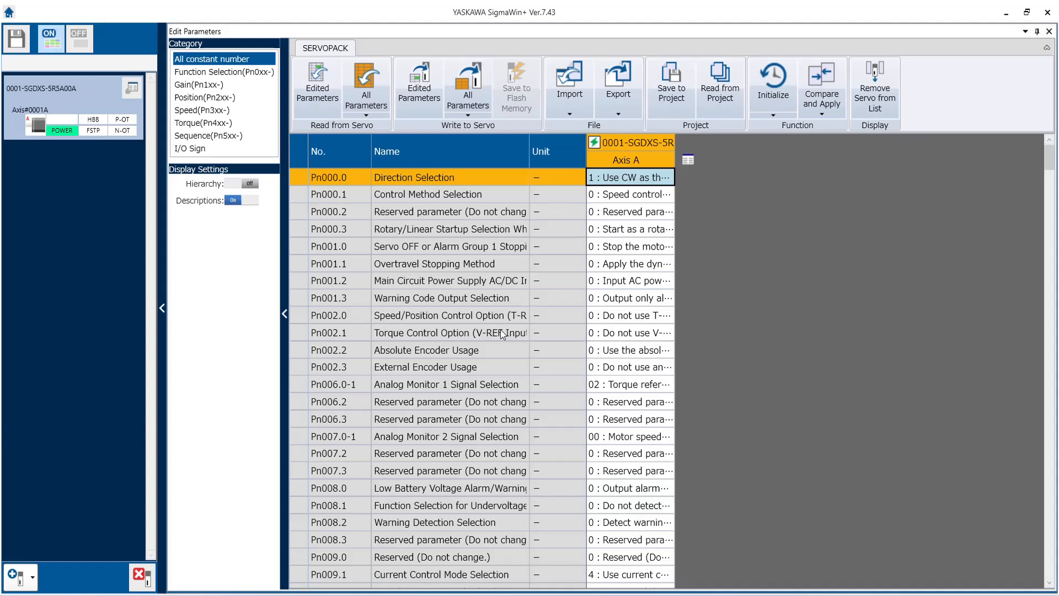
{"action": "left_click", "coordinate": [232, 184]}
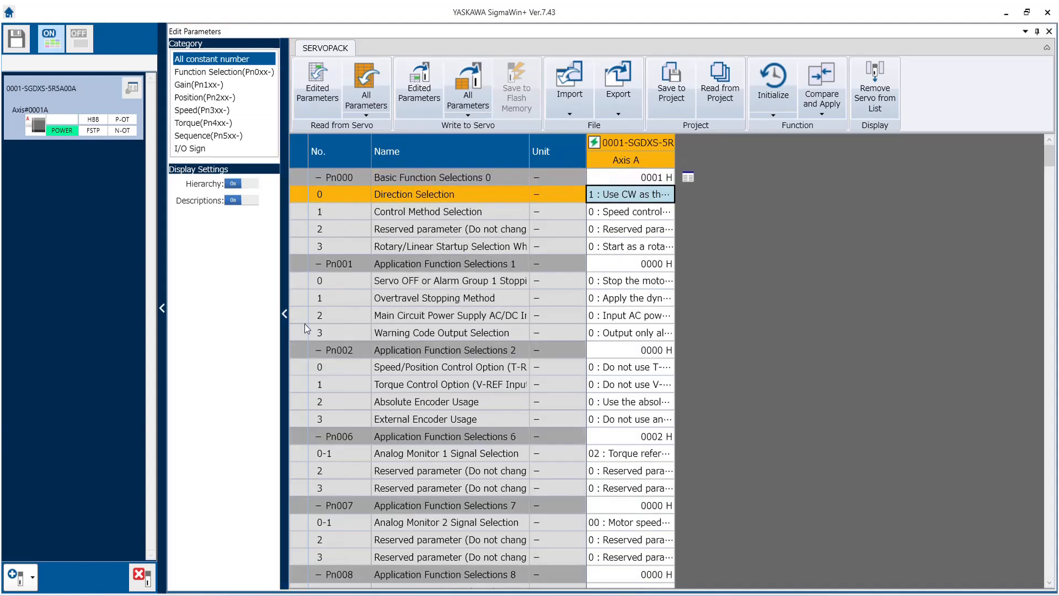
{"action": "left_click", "coordinate": [615, 215]}
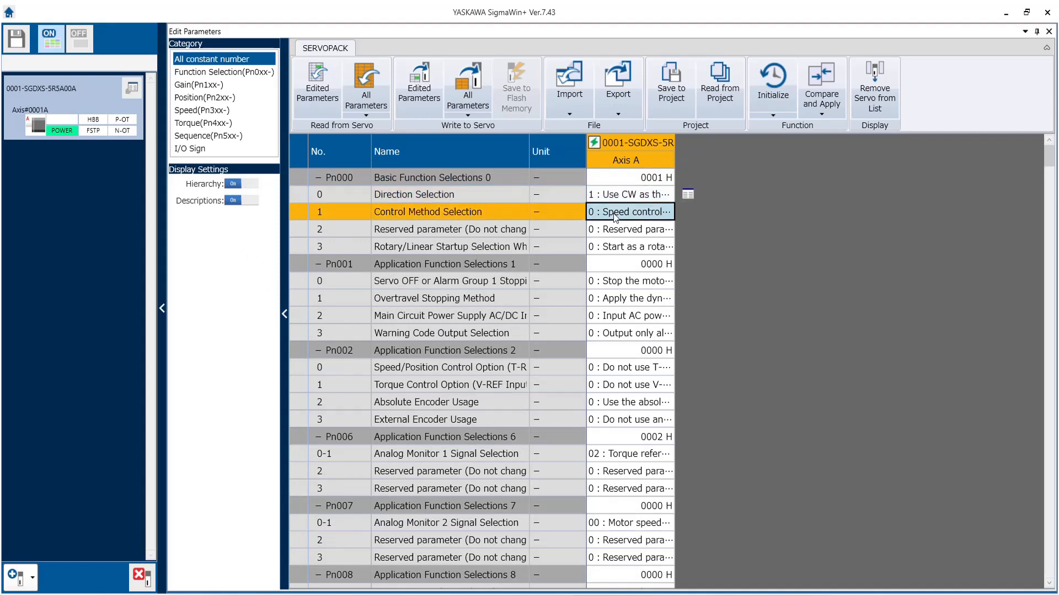
{"action": "double_click", "coordinate": [674, 141]}
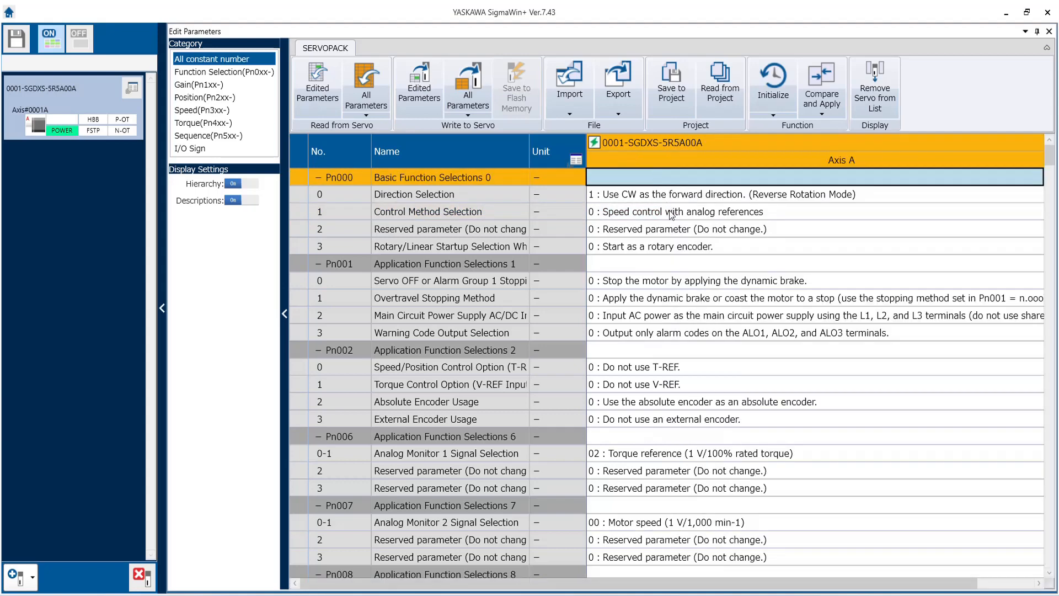
Set Control Method Selection in Pn000 to "2 : Torque control with analog references" and write the edited parameter to the servo.
{"action": "left_click", "coordinate": [670, 213]}
{"action": "left_click", "coordinate": [670, 213]}
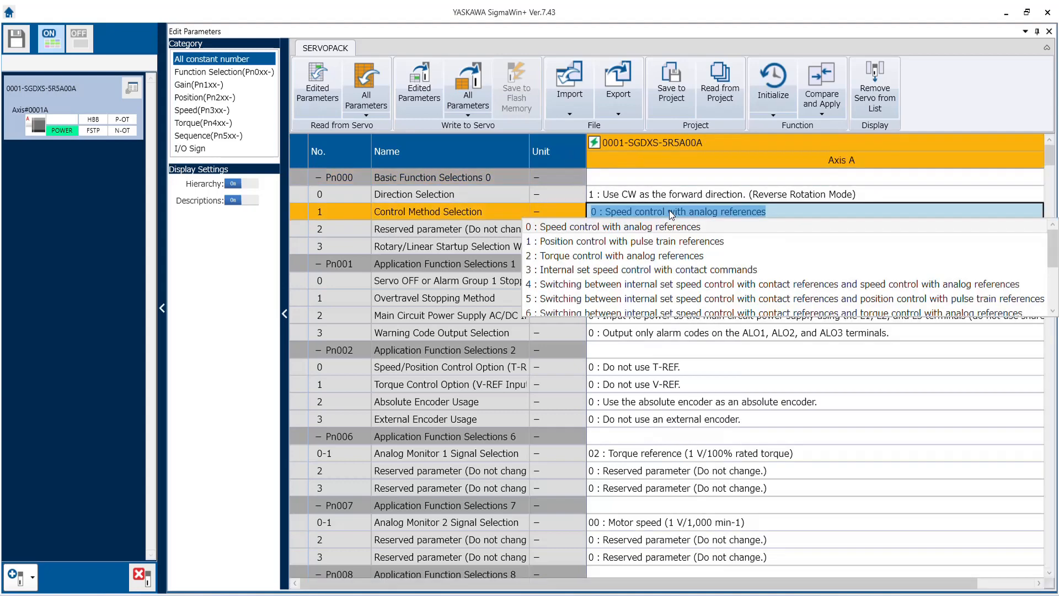
{"action": "left_click", "coordinate": [649, 259]}
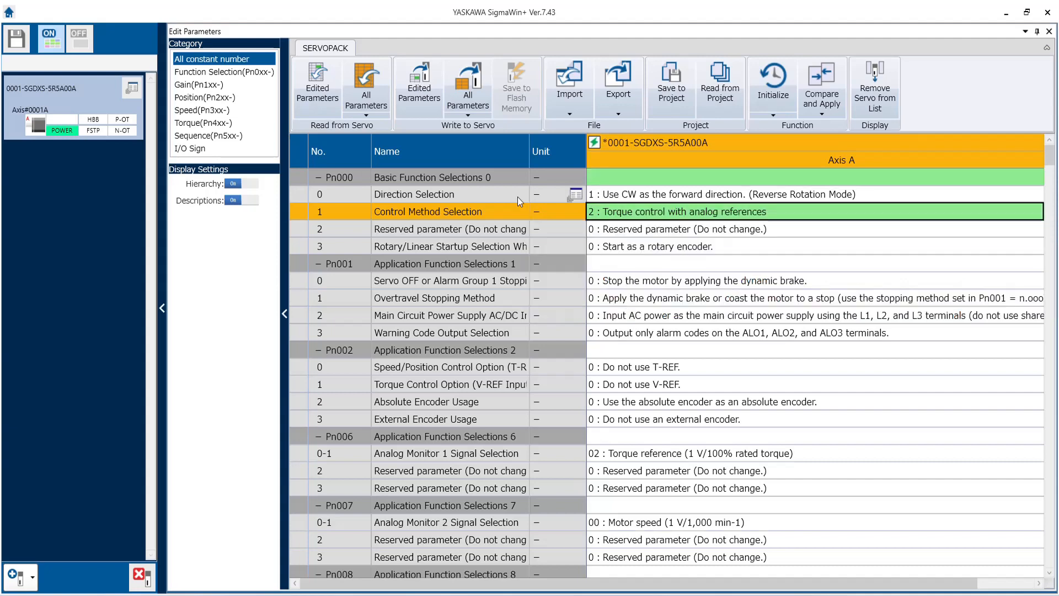
{"action": "left_click", "coordinate": [426, 98]}
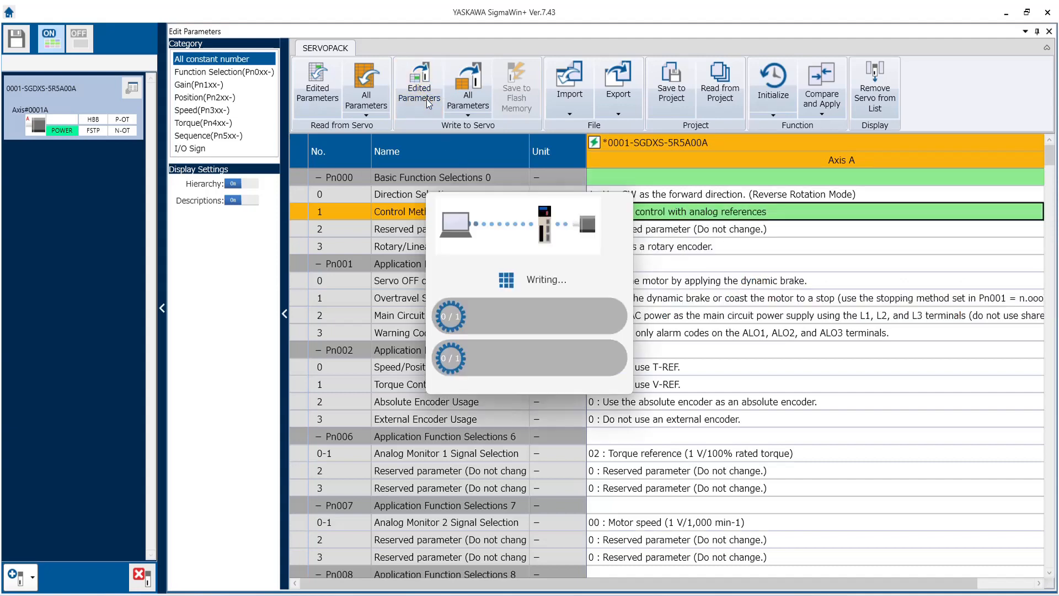
{"action": "left_click", "coordinate": [619, 353]}
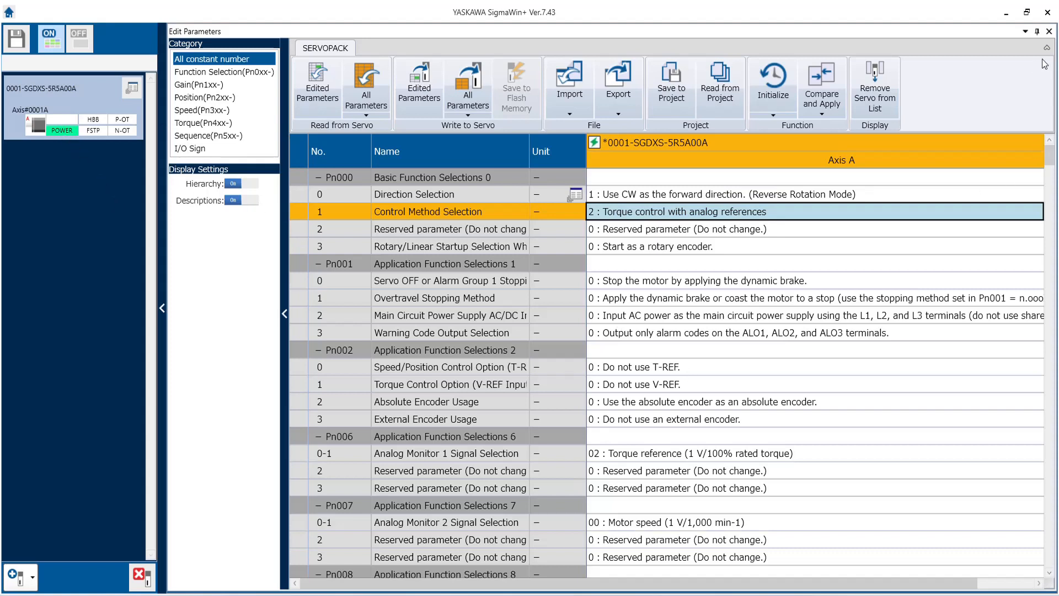
Close the parameter editor without saving to the project file and reopen it for the same servo.
{"action": "left_click", "coordinate": [1049, 32]}
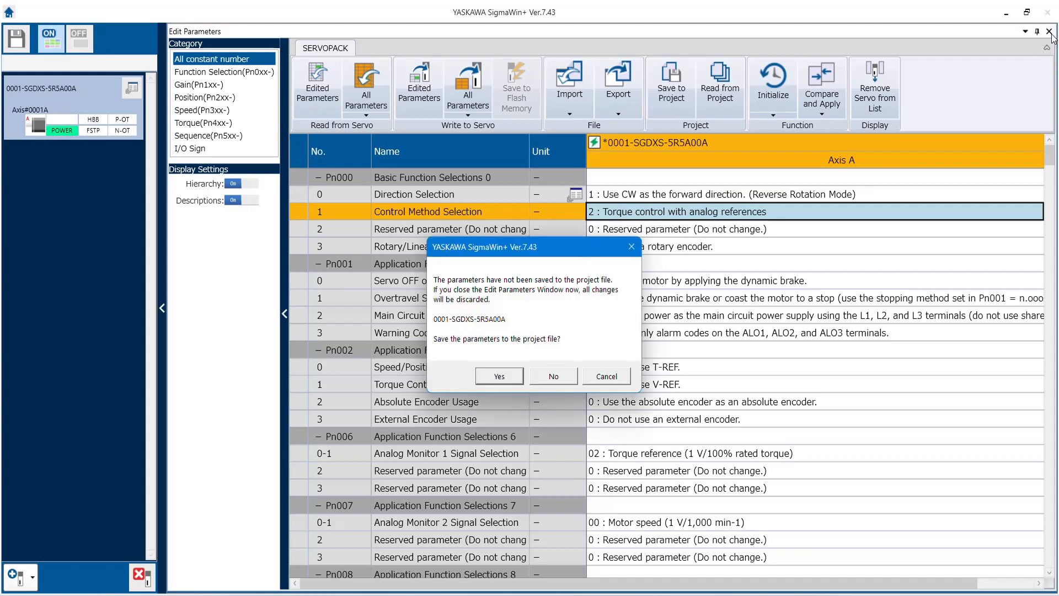
{"action": "left_click", "coordinate": [554, 376]}
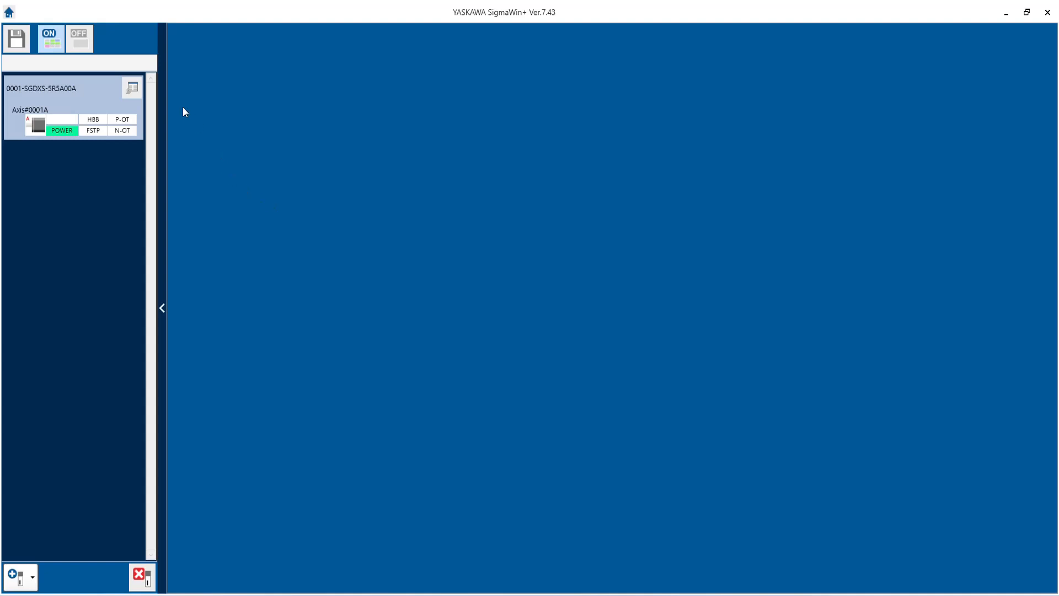
{"action": "left_click", "coordinate": [136, 91]}
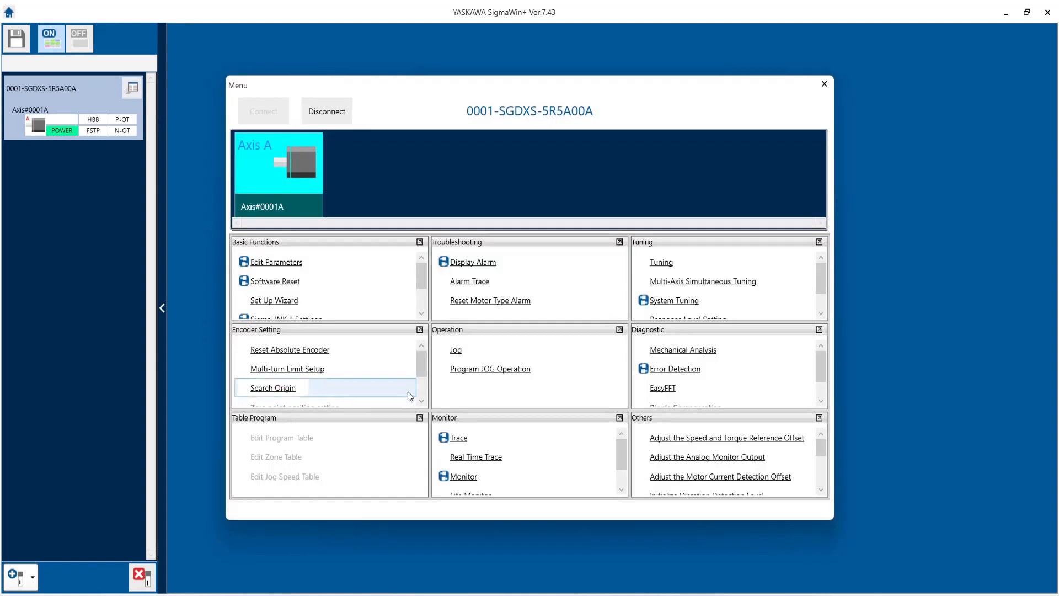
{"action": "left_click", "coordinate": [272, 262]}
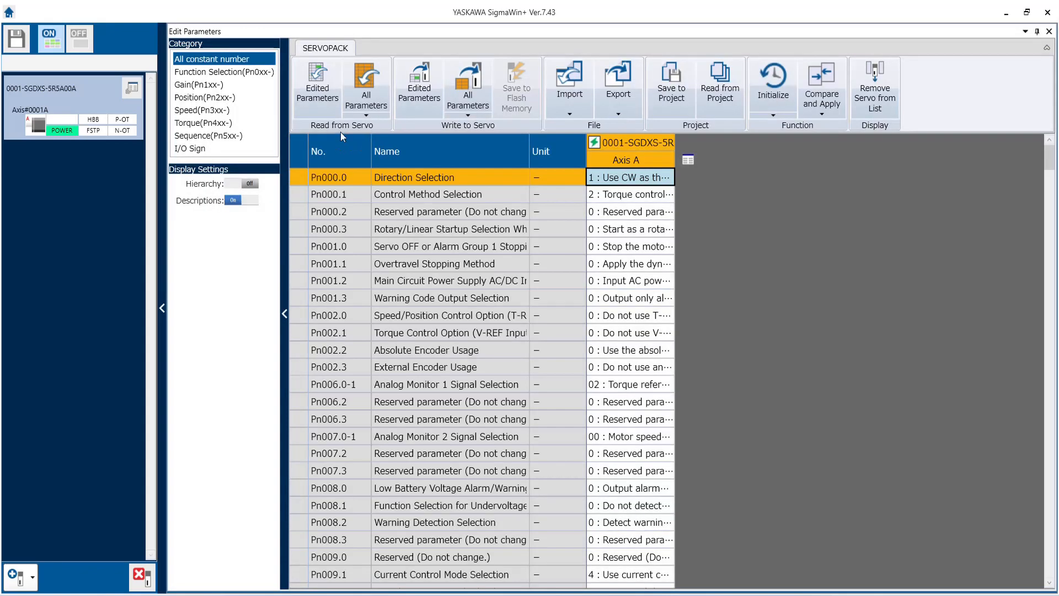
Show the Torque (Pn4xx-) parameters and inspect the input range of Torque Reference Input Gain (Pn400).
{"action": "left_click", "coordinate": [223, 123]}
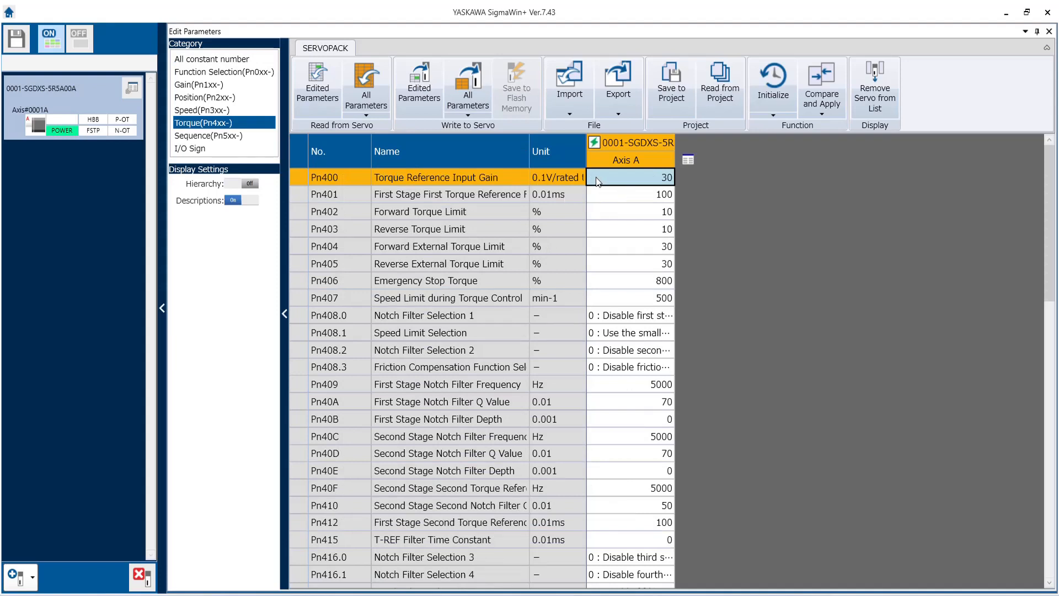
{"action": "double_click", "coordinate": [620, 180]}
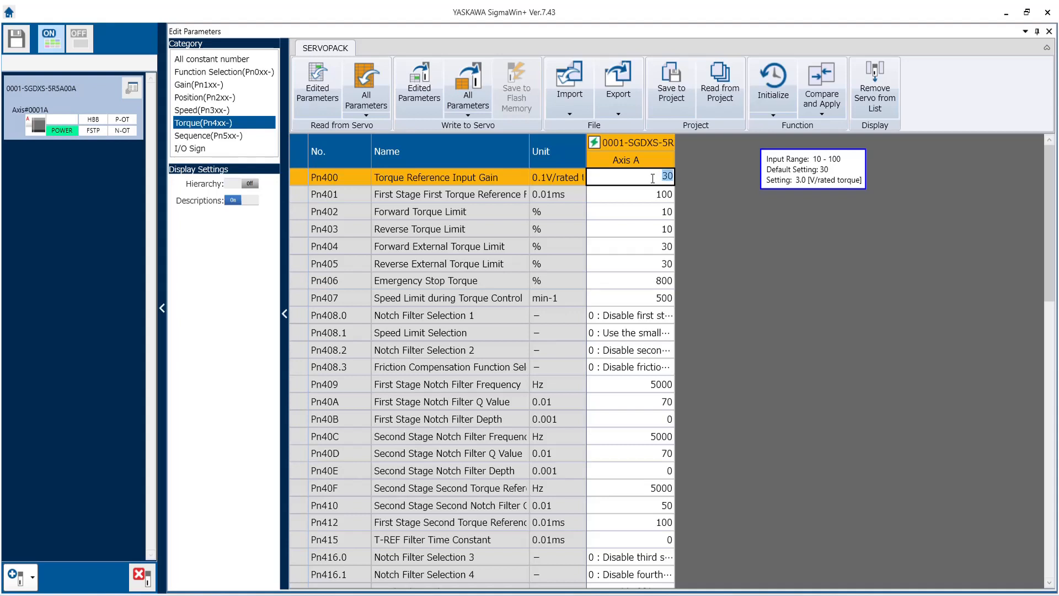
{"action": "left_click", "coordinate": [644, 194]}
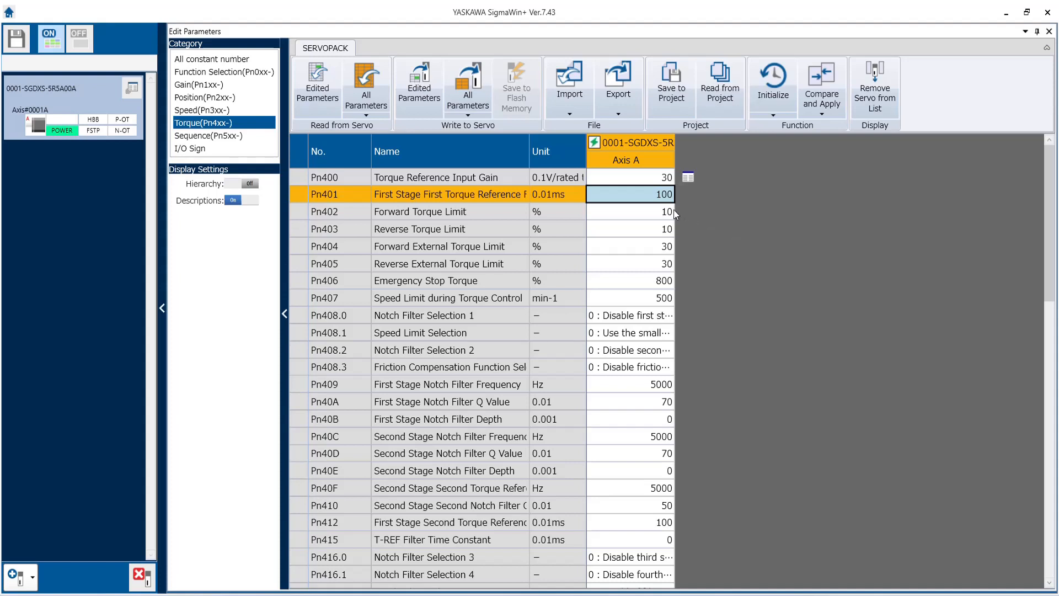
Set both the Forward Torque Limit (Pn402) and the Reverse Torque Limit (Pn403) to 100 %.
{"action": "left_click", "coordinate": [656, 210]}
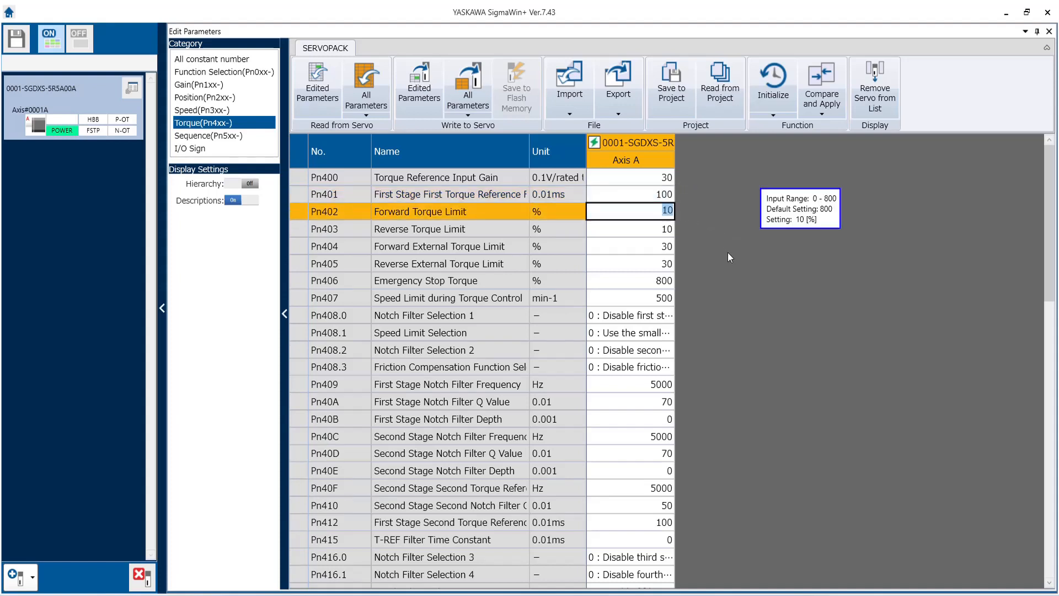
{"action": "type", "text": "100"}
{"action": "key", "text": "Return"}
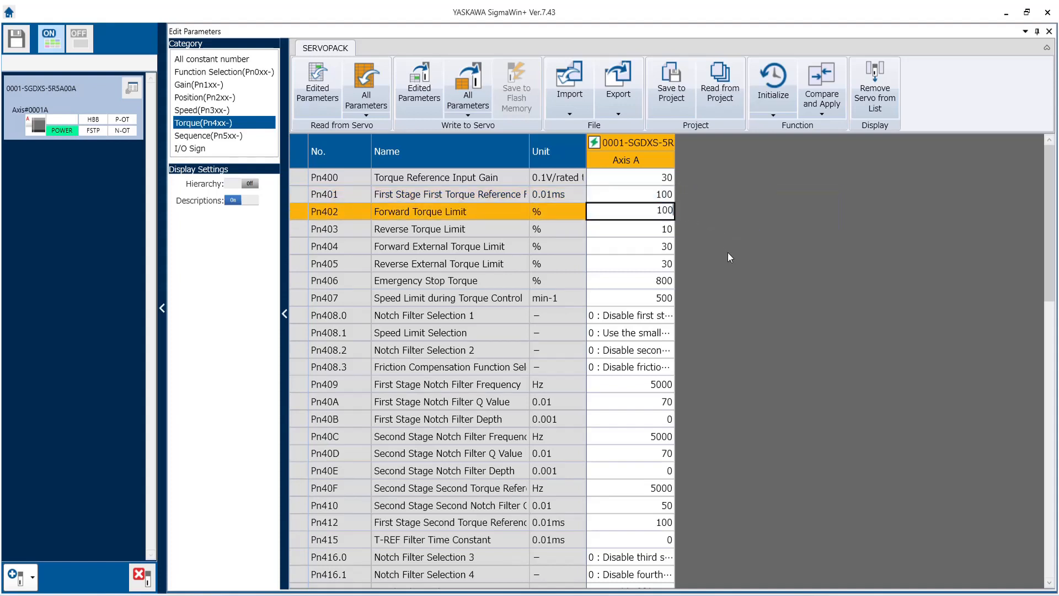
{"action": "key", "text": "Up"}
{"action": "key", "text": "Down"}
{"action": "key", "text": "Down"}
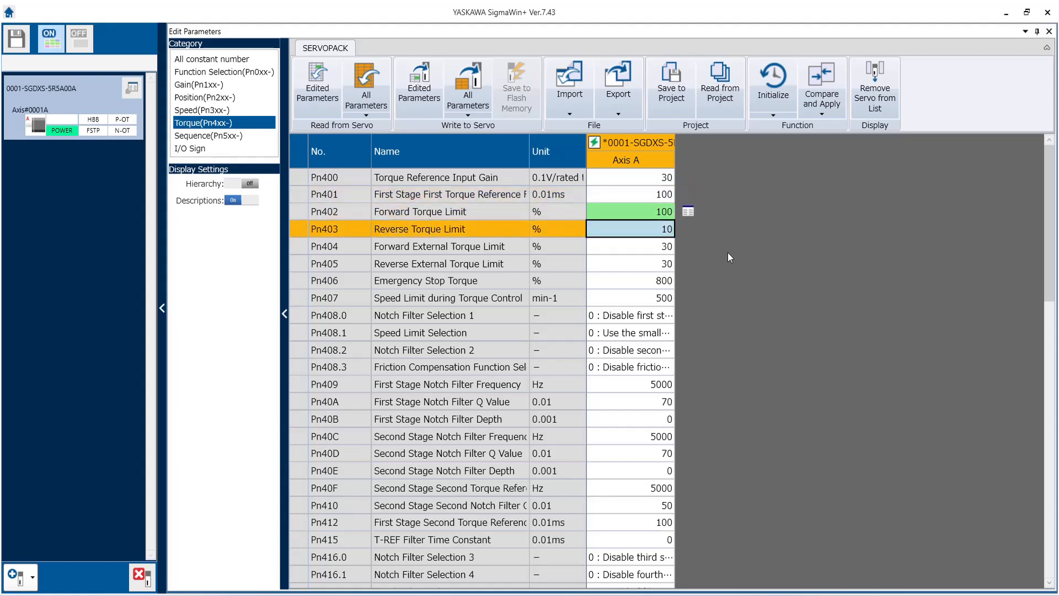
{"action": "type", "text": "100"}
{"action": "key", "text": "Return"}
{"action": "key", "text": "Down"}
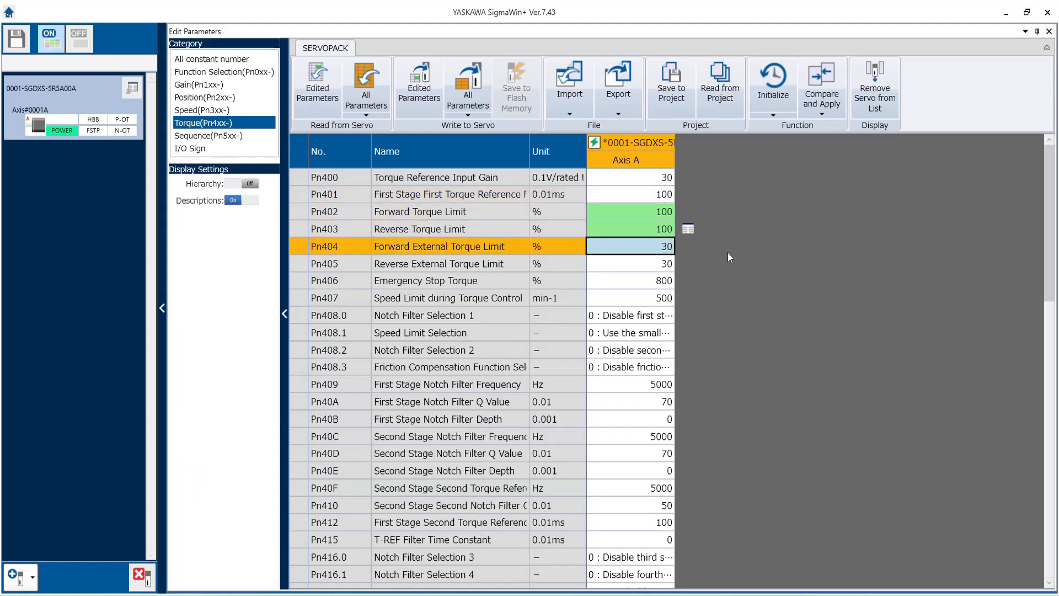
Set the Forward and Reverse External Torque Limits (Pn404, Pn405) to 100 % and write the edited parameters to the servo.
{"action": "type", "text": "100"}
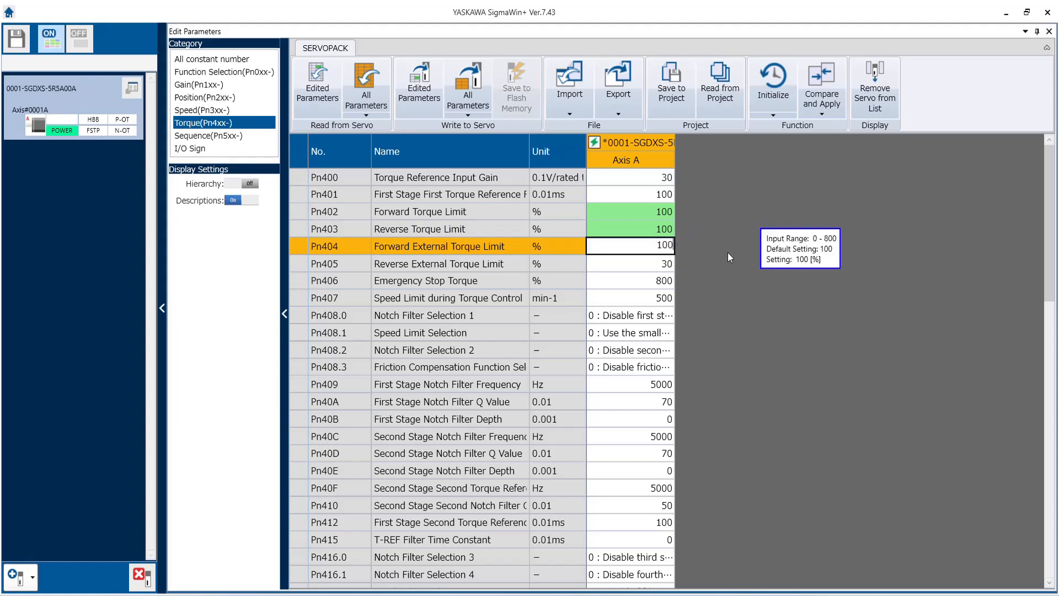
{"action": "key", "text": "Return"}
{"action": "key", "text": "Down"}
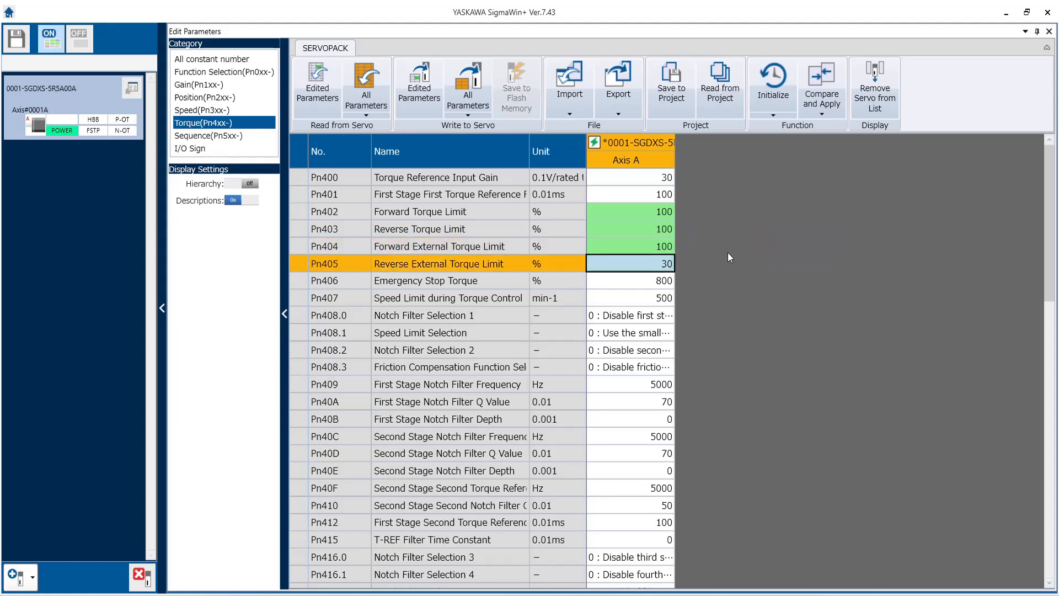
{"action": "type", "text": "100"}
{"action": "key", "text": "Return"}
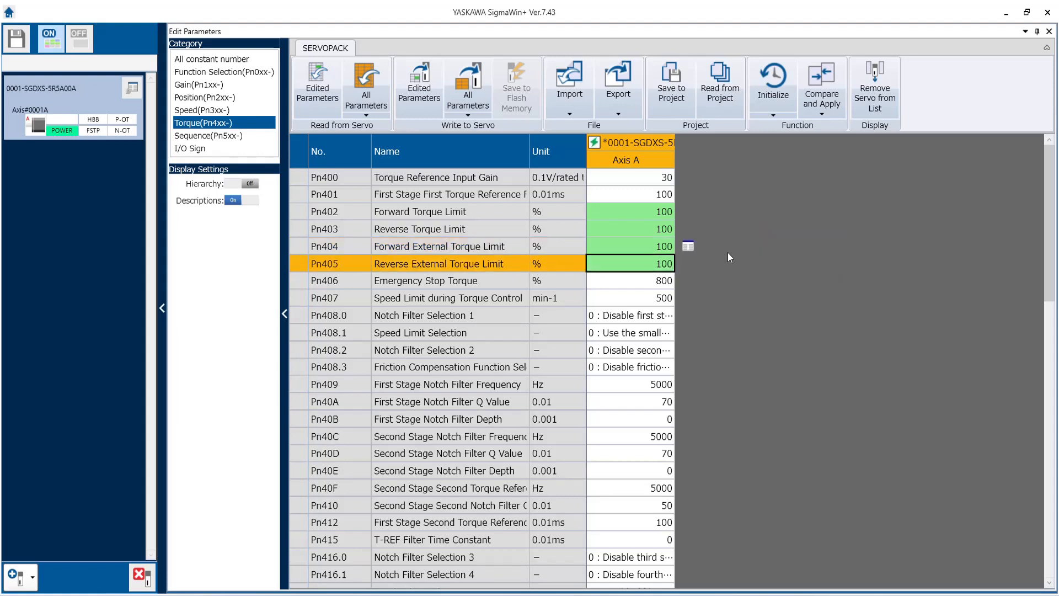
{"action": "left_click", "coordinate": [426, 102]}
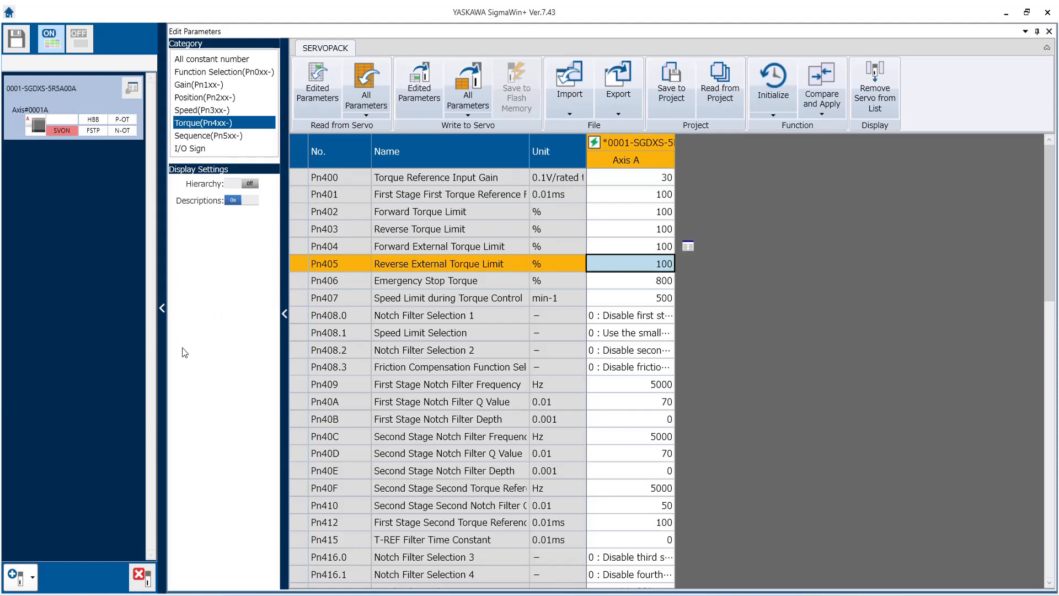
Open the Monitor function for the connected servo to view its operation and status items.
{"action": "left_click", "coordinate": [132, 88]}
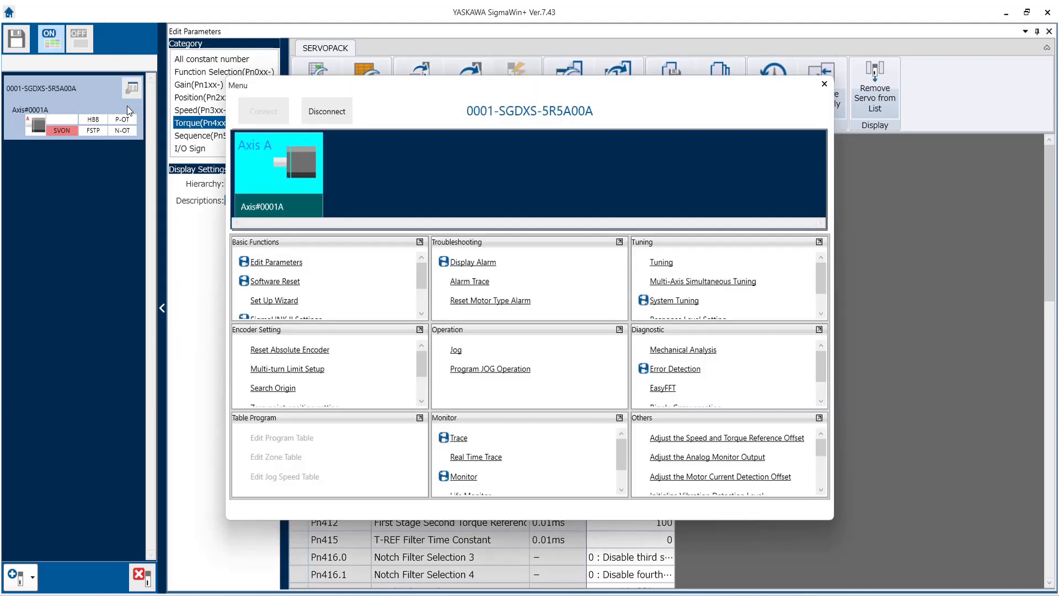
{"action": "scroll", "coordinate": [378, 378], "scroll_direction": "down", "scroll_amount": 2}
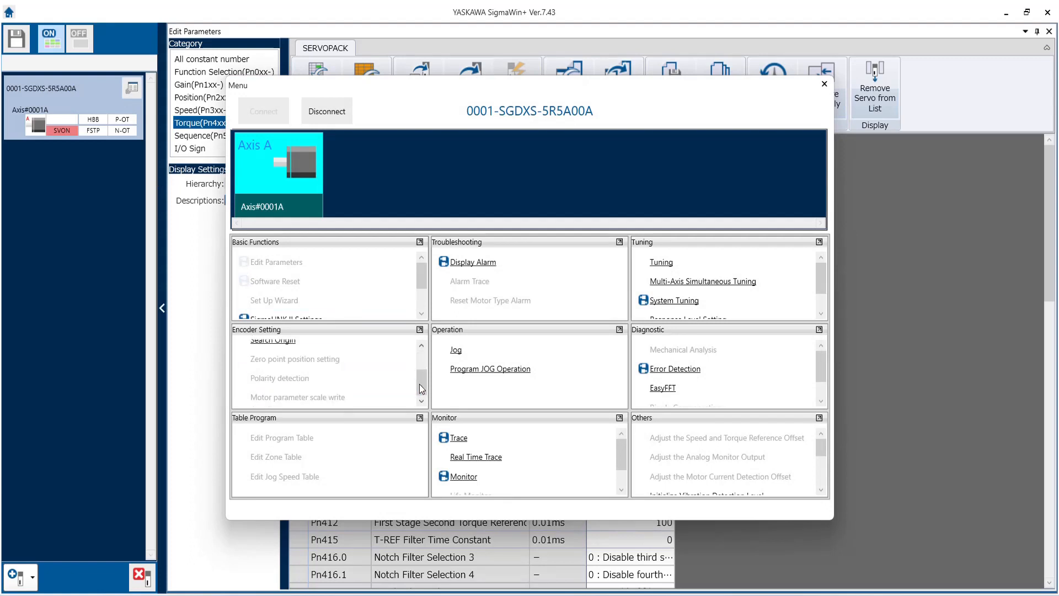
{"action": "left_click", "coordinate": [422, 347]}
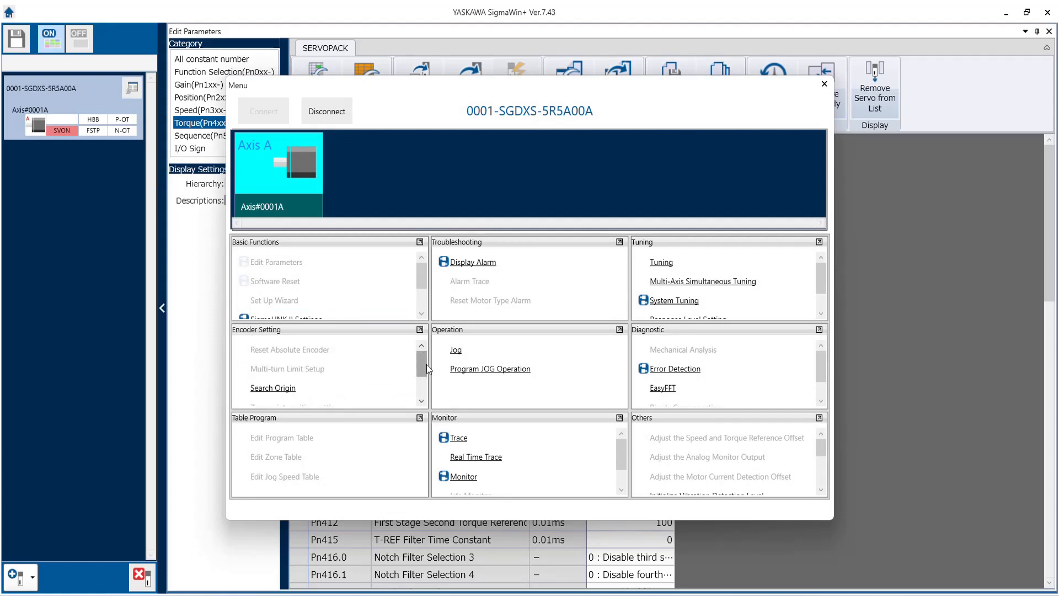
{"action": "left_click", "coordinate": [469, 478]}
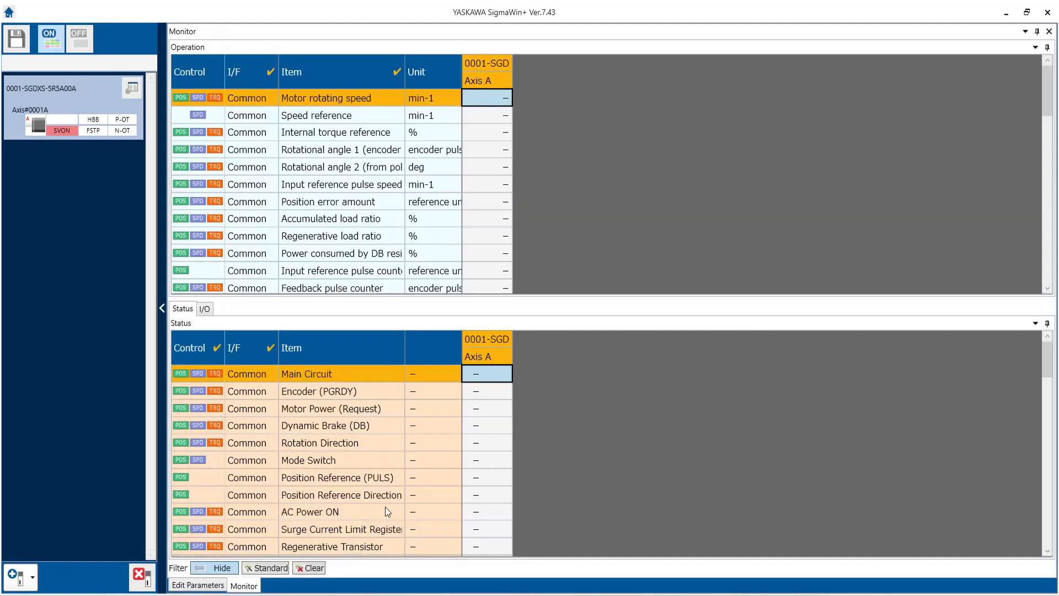
Return to the torque parameters and select Speed Limit during Torque Control (Pn407) to check its value.
{"action": "left_click", "coordinate": [210, 586]}
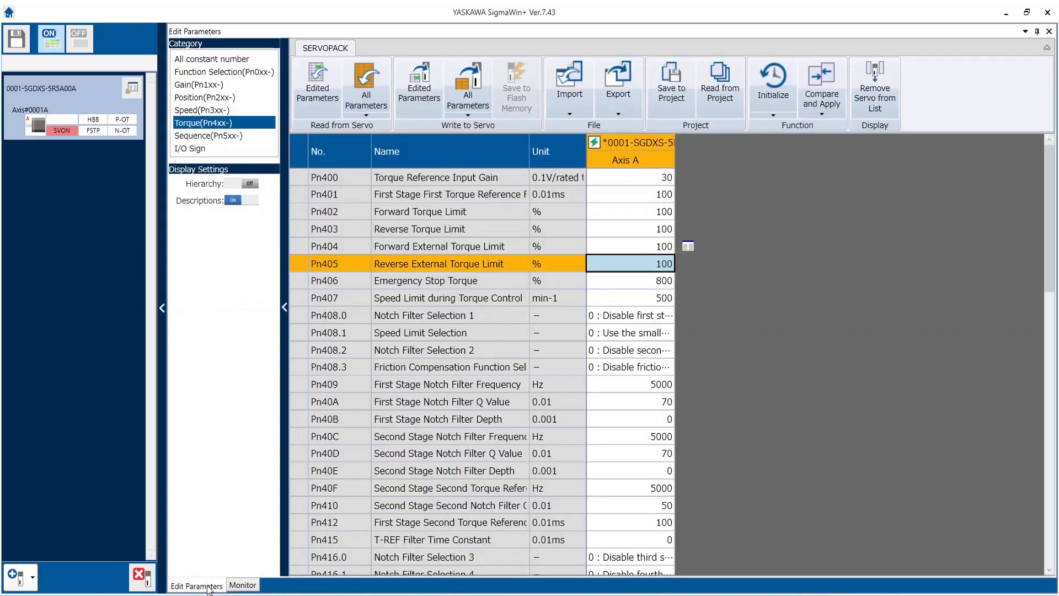
{"action": "left_click", "coordinate": [611, 299]}
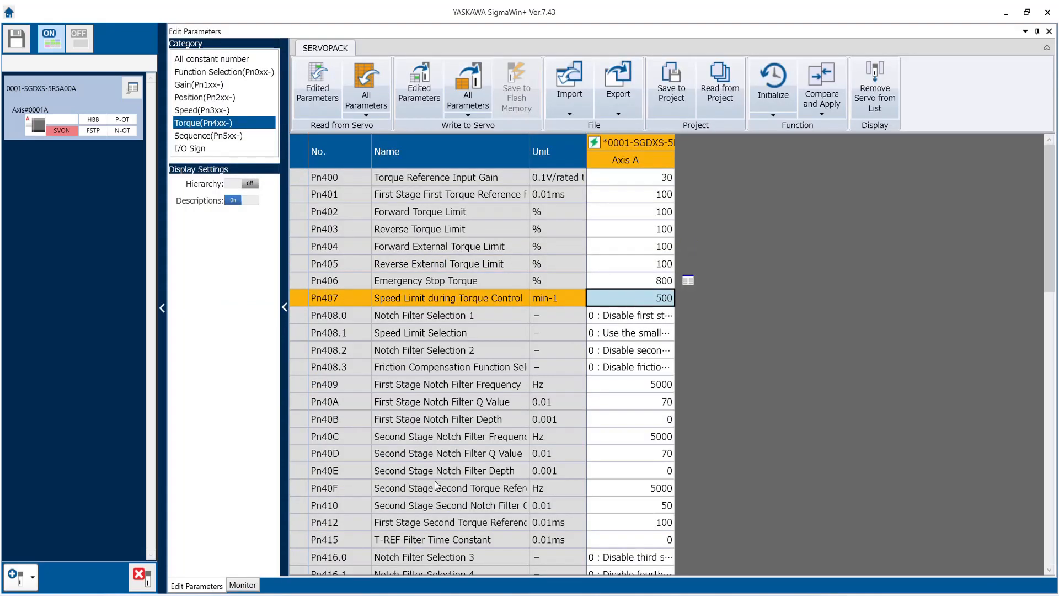
Check the motor rotating speed in the Monitor, and return to the torque parameters.
{"action": "left_click", "coordinate": [241, 586]}
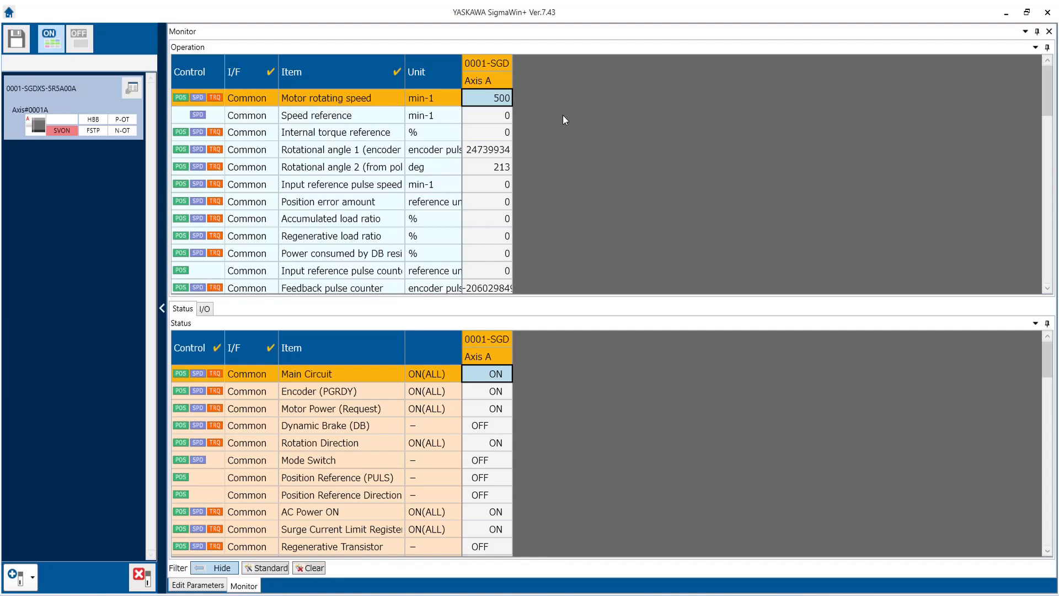
{"action": "left_click", "coordinate": [133, 89]}
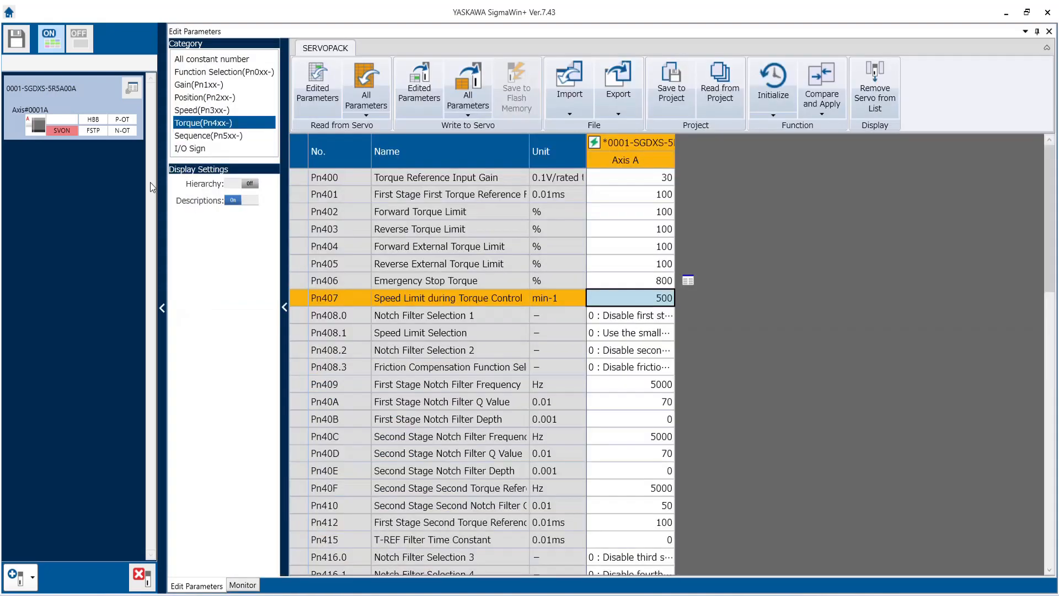
{"action": "left_click", "coordinate": [133, 88]}
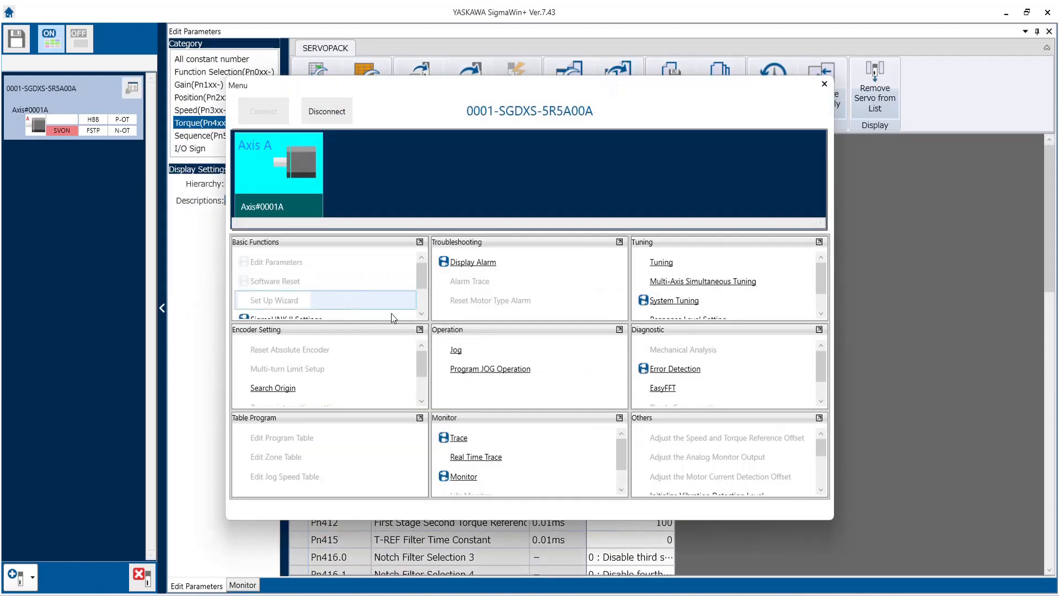
{"action": "scroll", "coordinate": [423, 309], "scroll_direction": "down", "scroll_amount": 2}
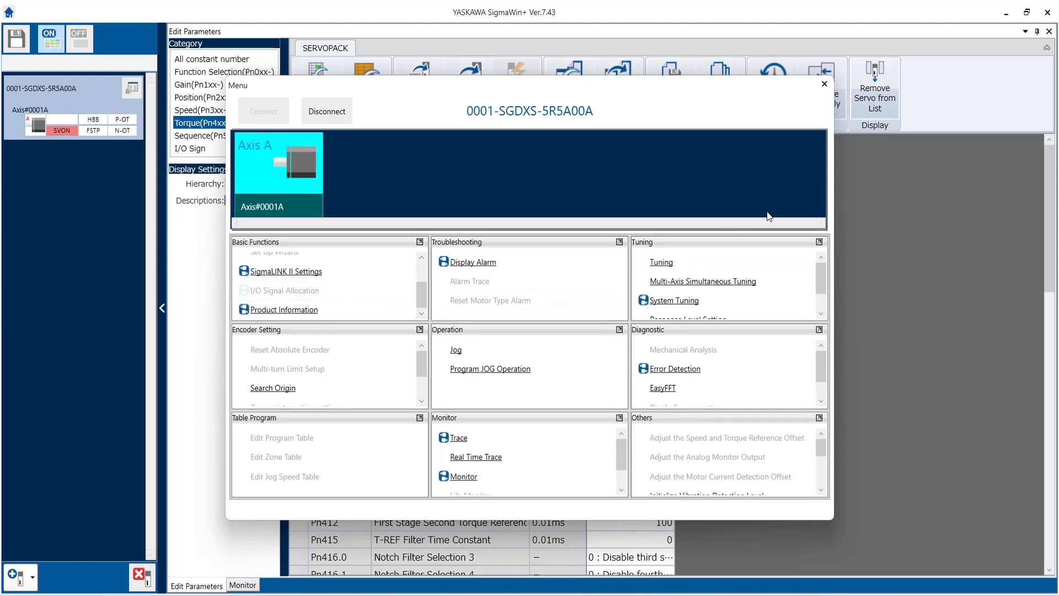
{"action": "left_click", "coordinate": [824, 84]}
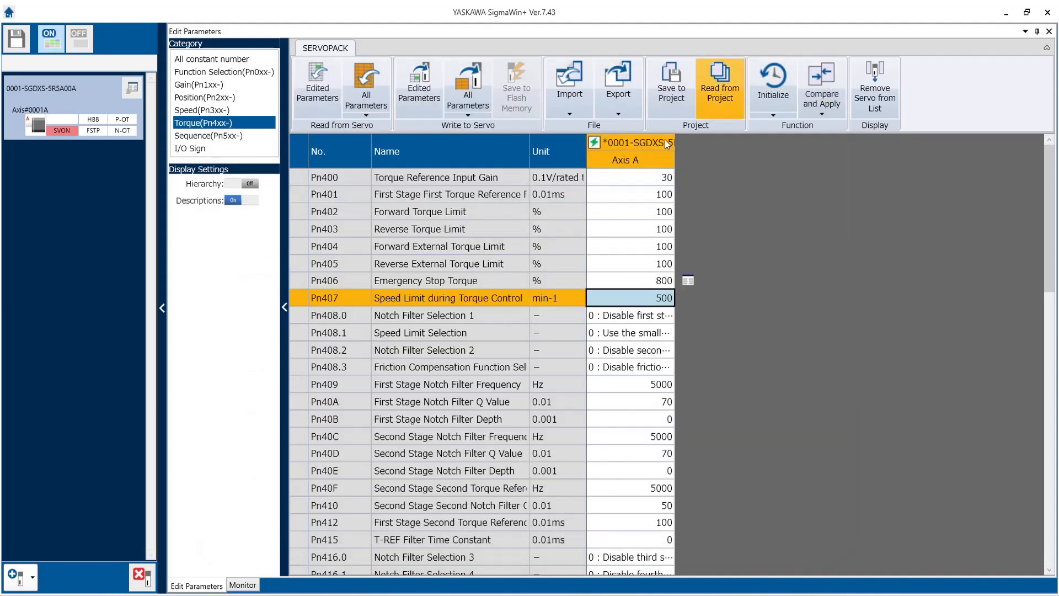
Turn on the hierarchical parameter display and view the I/O signal states in the Monitor.
{"action": "left_click", "coordinate": [236, 185]}
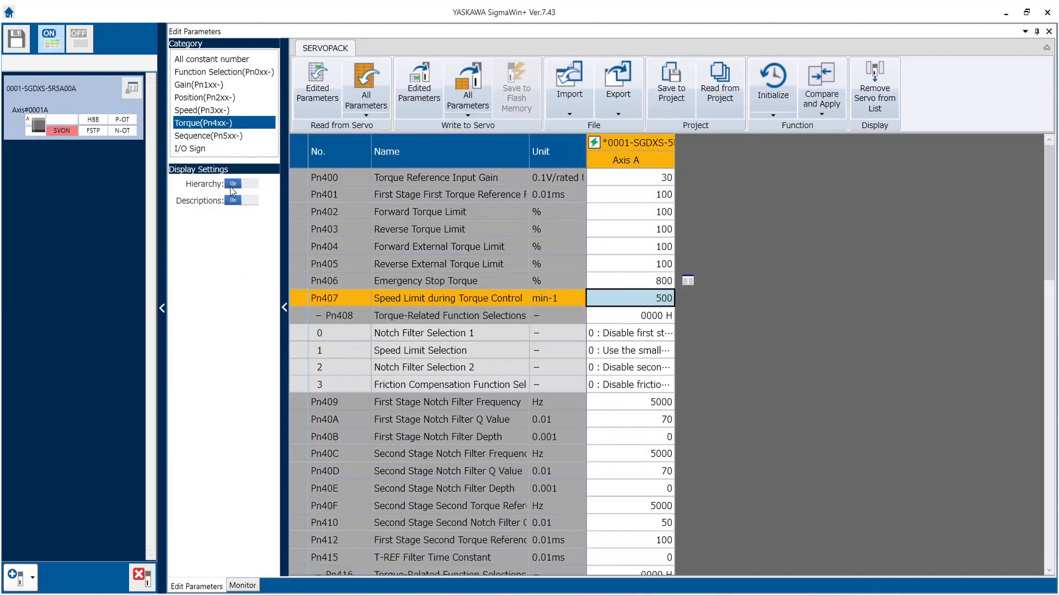
{"action": "left_click", "coordinate": [238, 584]}
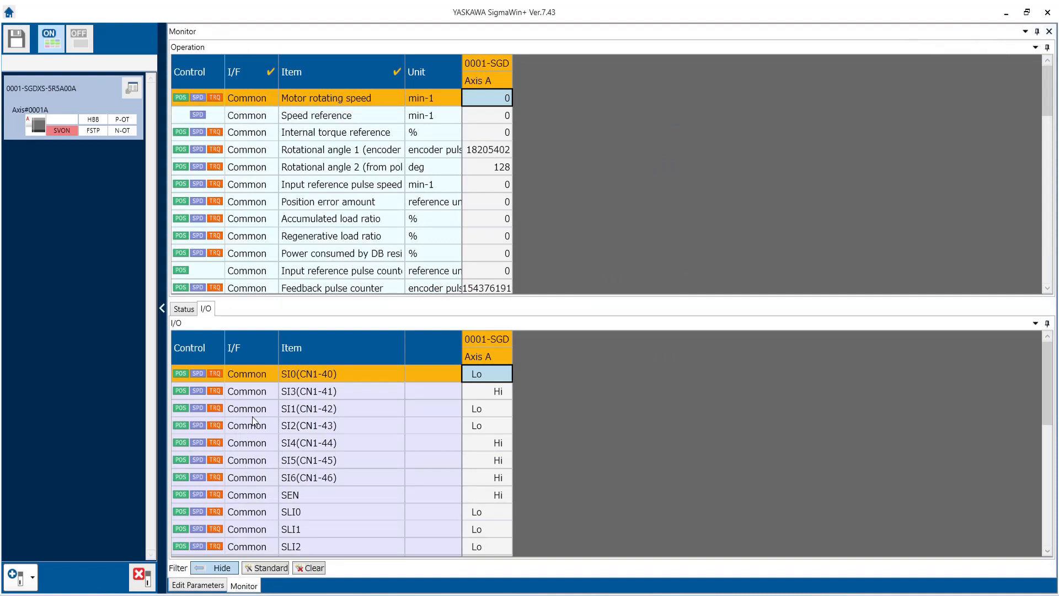
{"action": "left_click", "coordinate": [131, 88]}
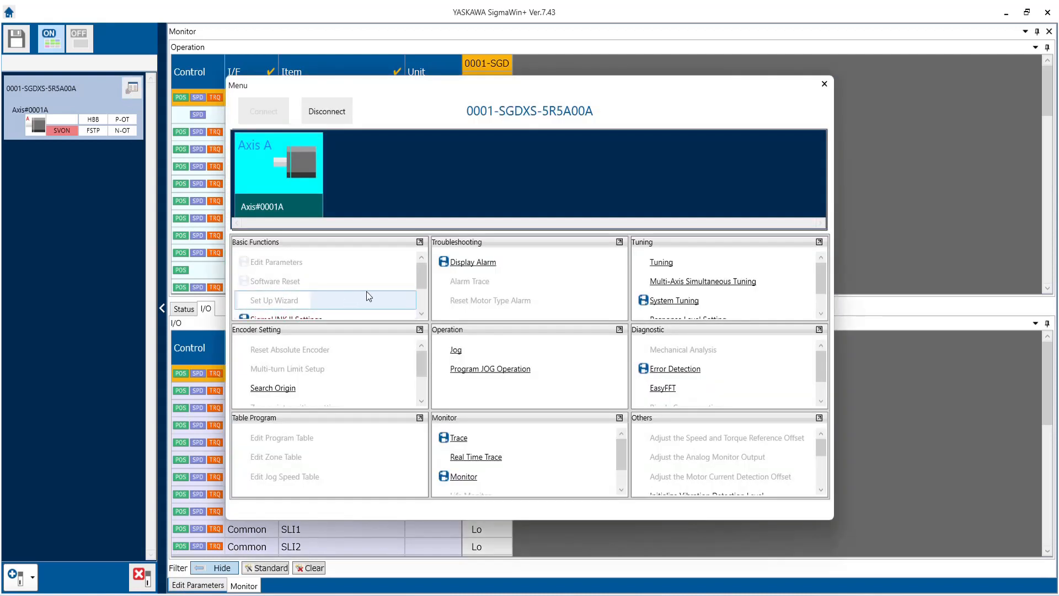
{"action": "scroll", "coordinate": [421, 305], "scroll_direction": "down", "scroll_amount": 1}
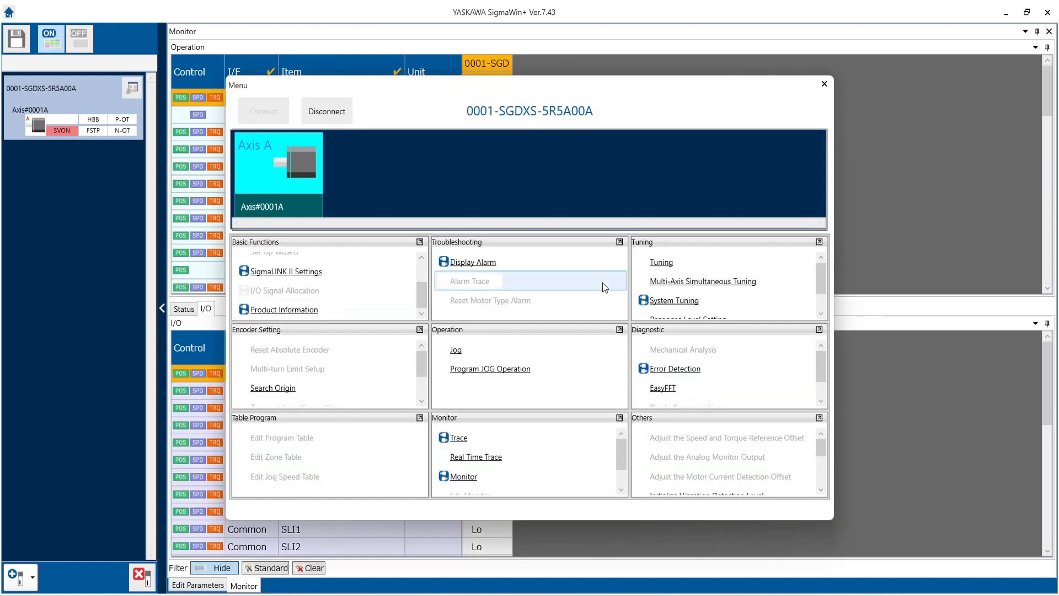
{"action": "left_click", "coordinate": [824, 84]}
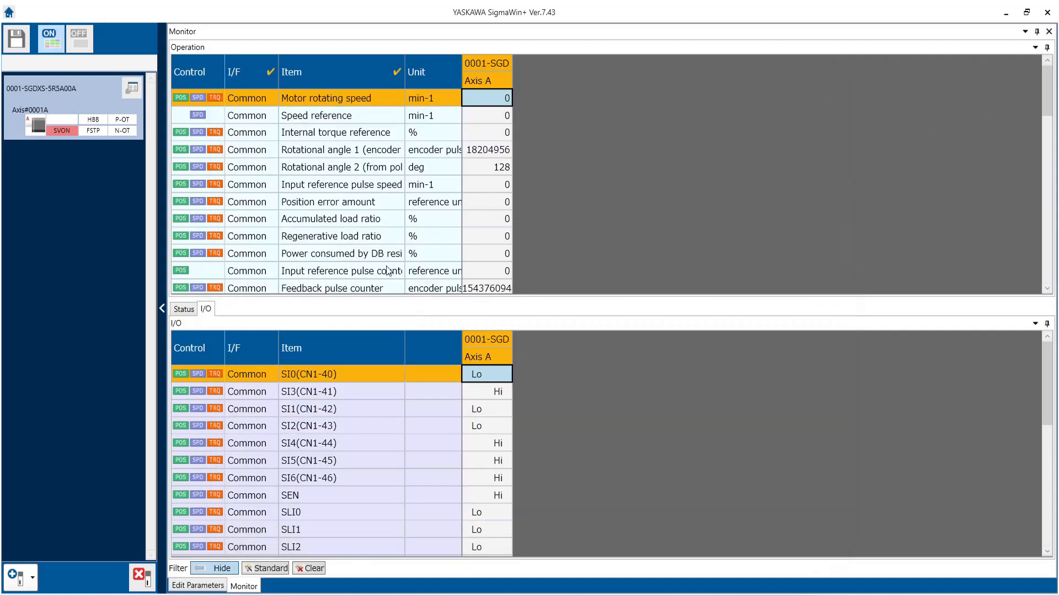
Close the parameter editor without saving the parameters to the project file.
{"action": "left_click", "coordinate": [198, 584]}
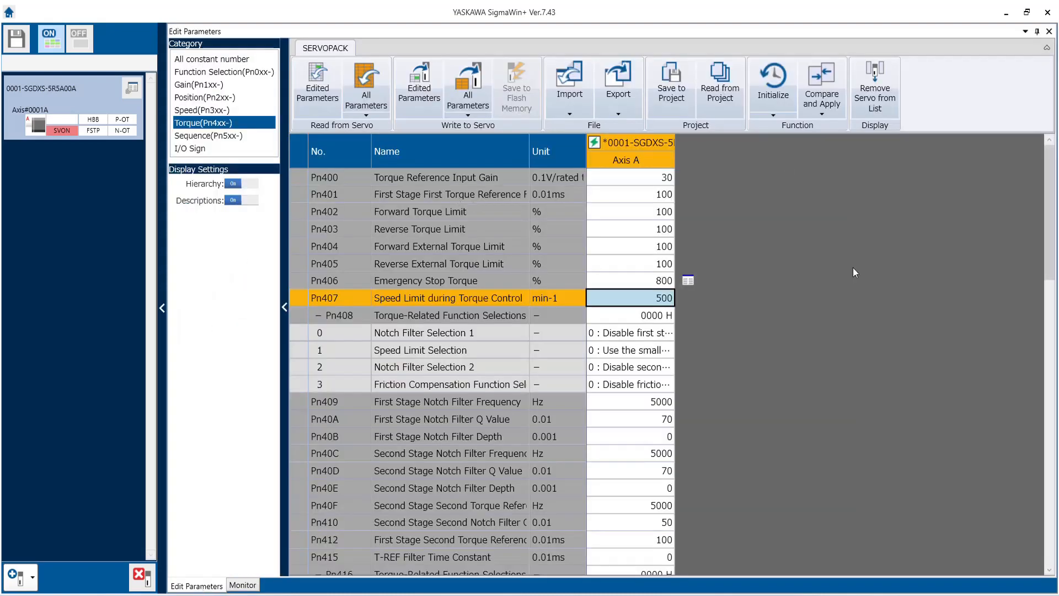
{"action": "left_click", "coordinate": [1049, 32]}
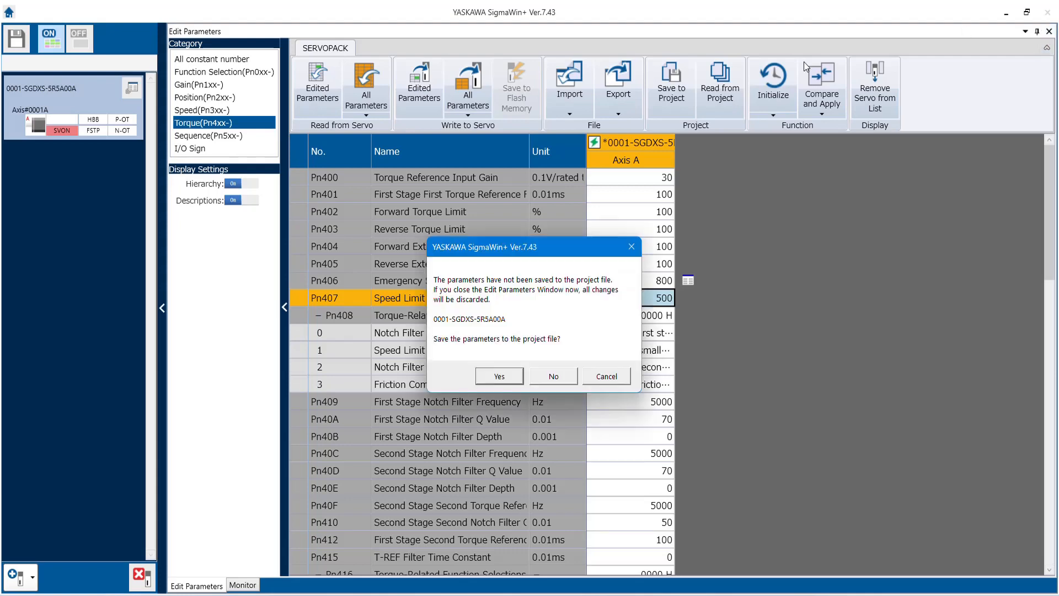
{"action": "left_click", "coordinate": [565, 377]}
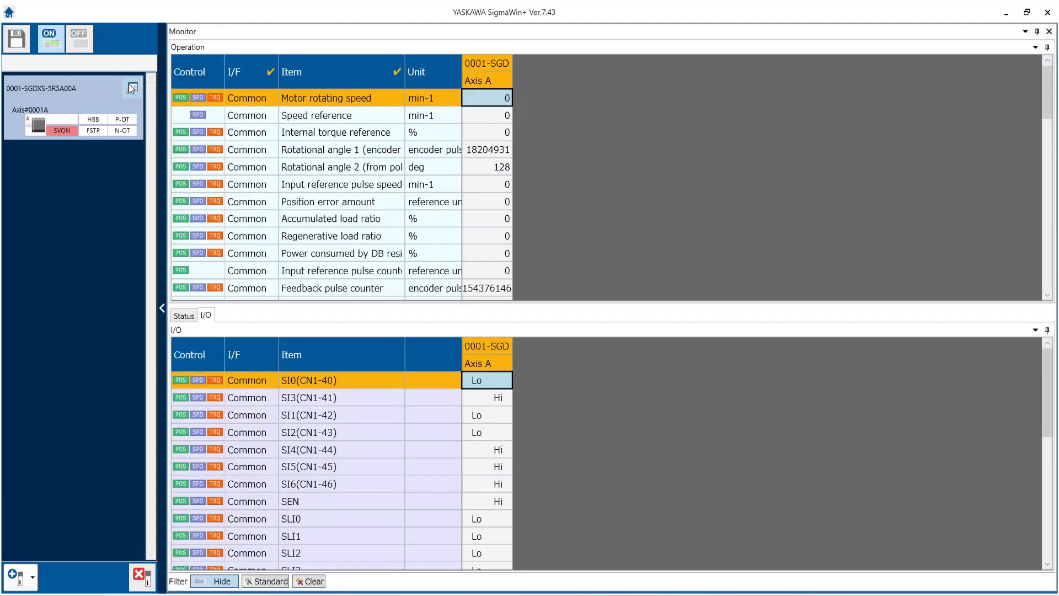
Open I/O Signal Allocation for the connected servo and examine the torque reference in its additional information.
{"action": "left_click", "coordinate": [131, 88]}
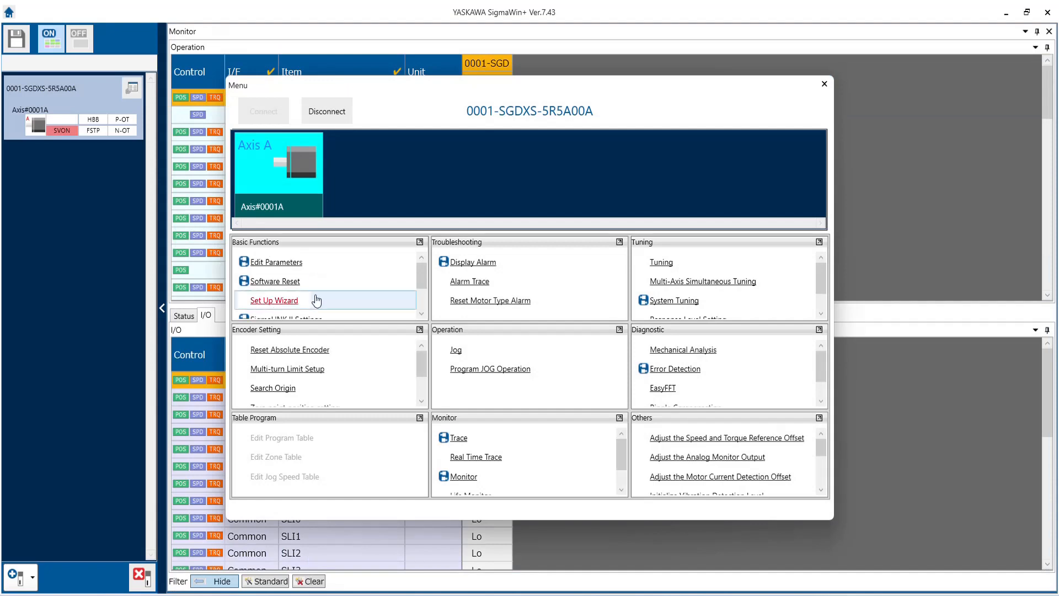
{"action": "left_click", "coordinate": [422, 299]}
{"action": "left_click", "coordinate": [285, 290]}
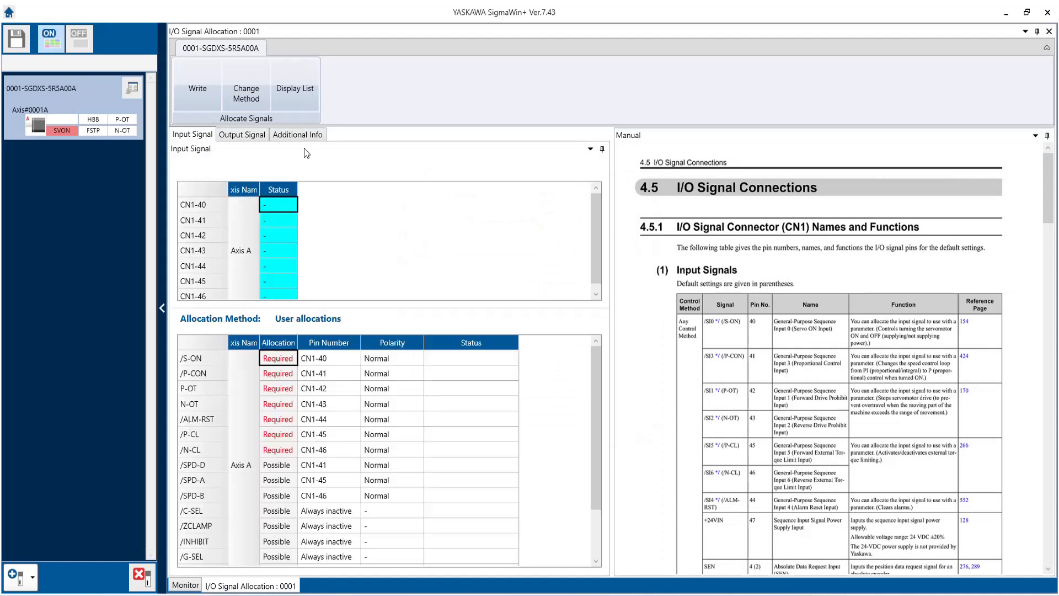
{"action": "left_click", "coordinate": [295, 137]}
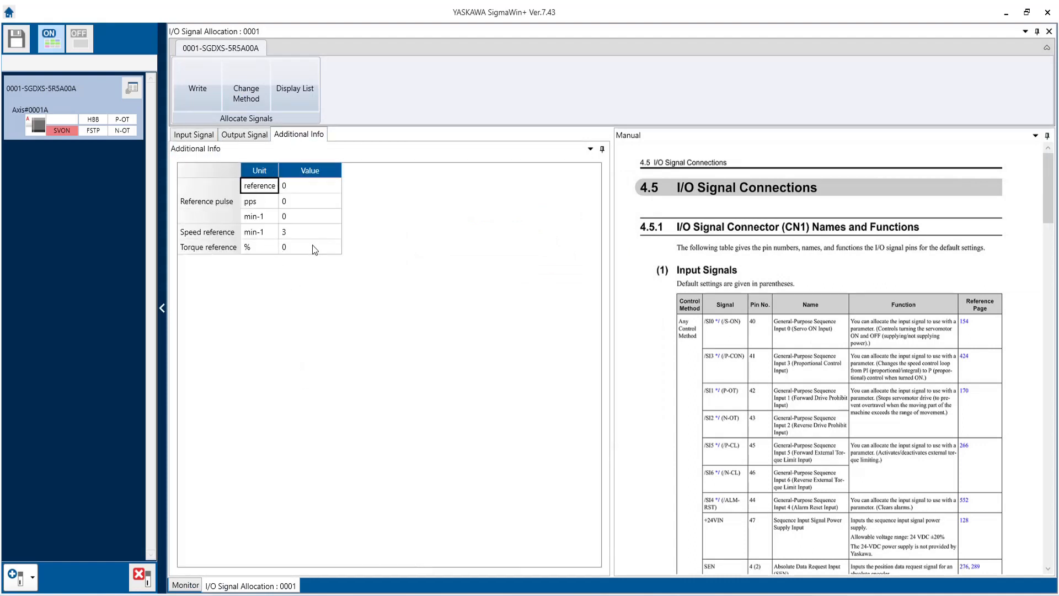
{"action": "left_click", "coordinate": [312, 247]}
Return to the Monitor and select the Speed reference item to observe the servo's operation values.
{"action": "left_click", "coordinate": [193, 585]}
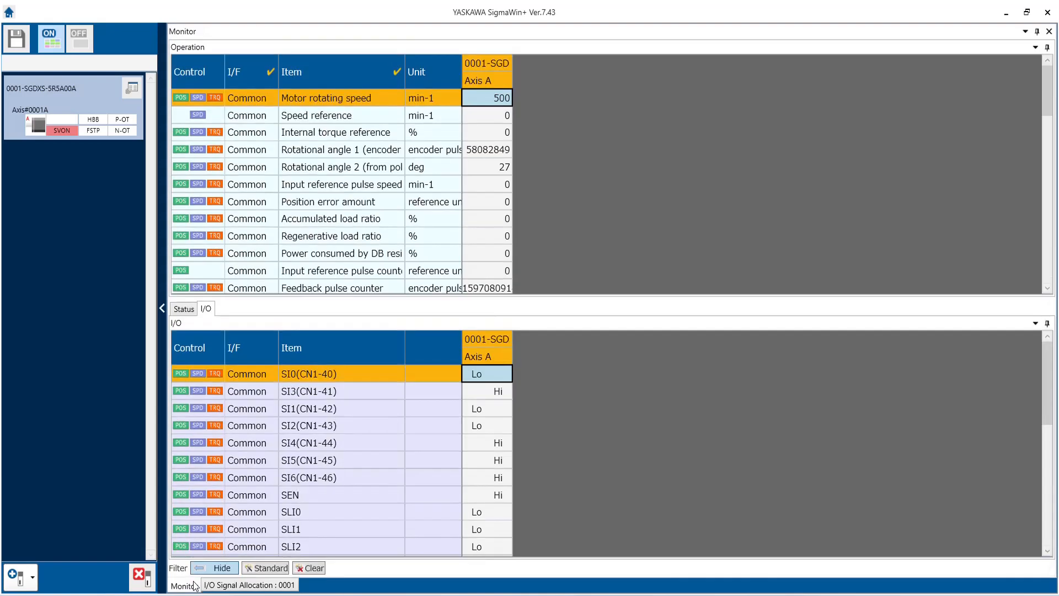
{"action": "left_click", "coordinate": [489, 122]}
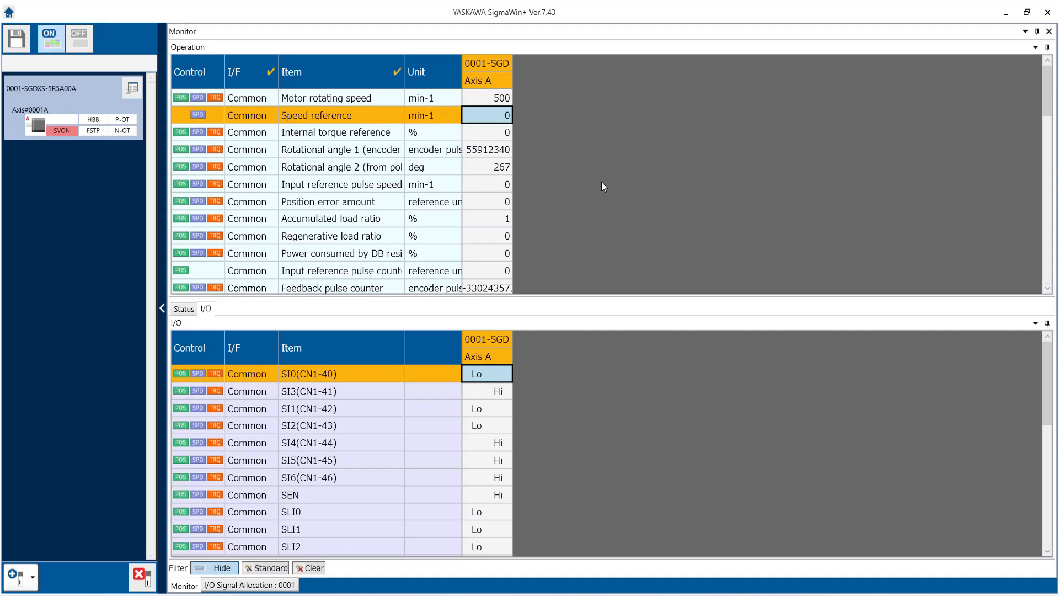
Close the I/O Signal Allocation window for the servo.
{"action": "left_click", "coordinate": [133, 88]}
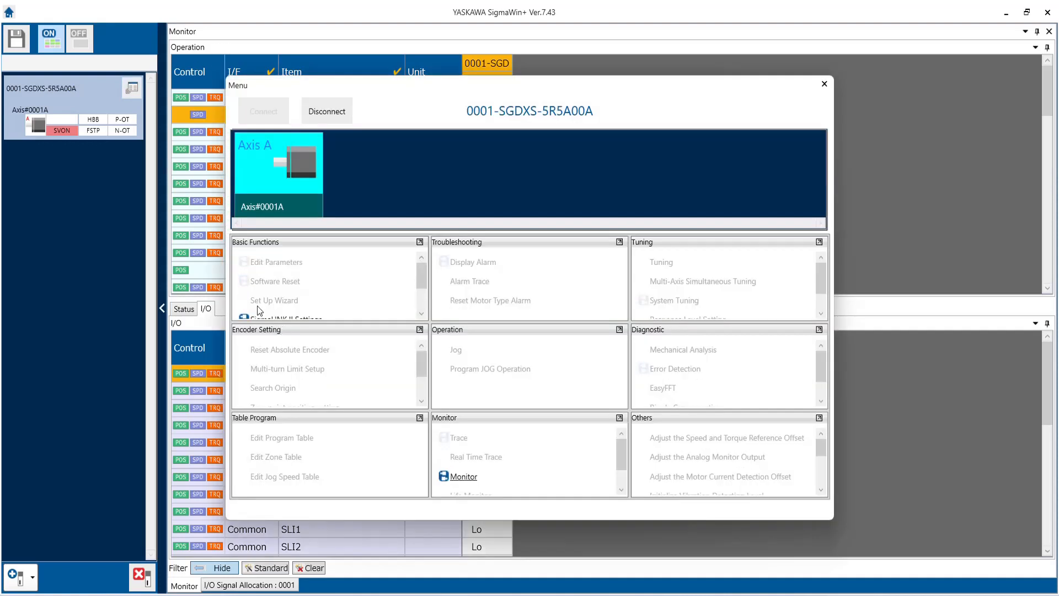
{"action": "left_click", "coordinate": [824, 84]}
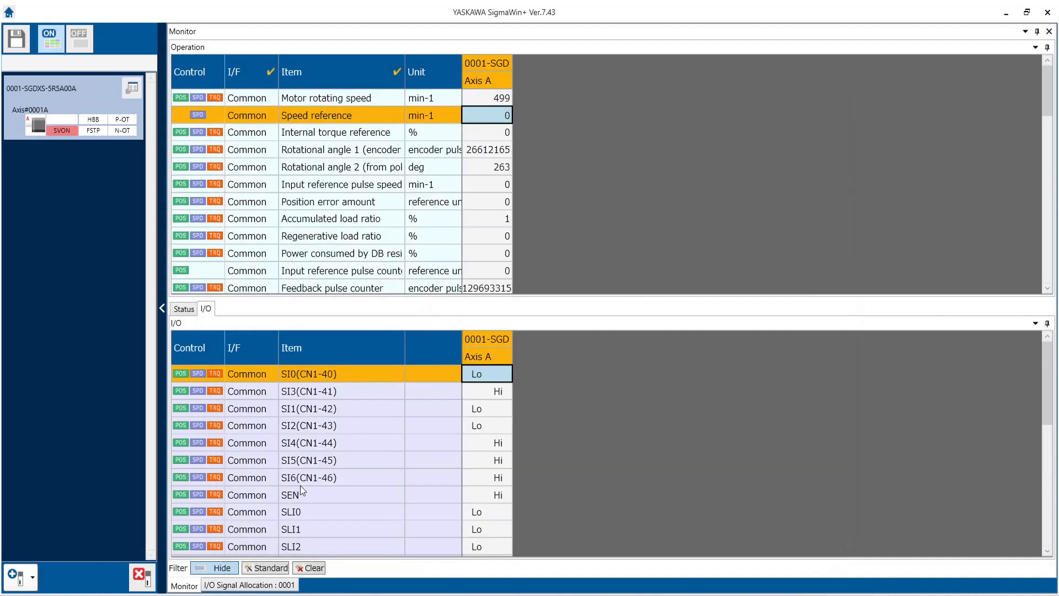
{"action": "left_click", "coordinate": [239, 586]}
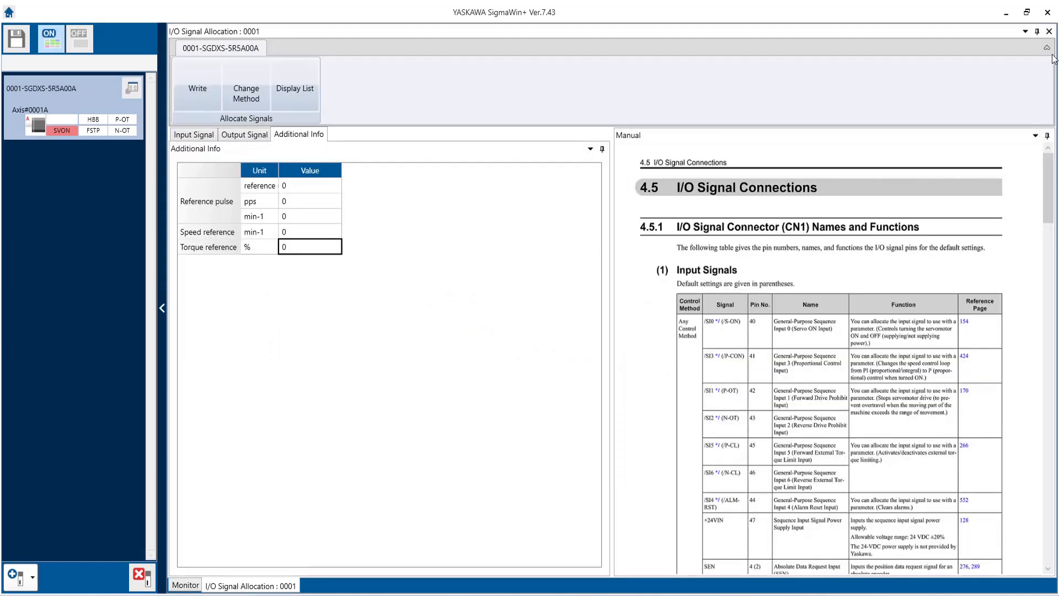
{"action": "left_click", "coordinate": [1050, 32]}
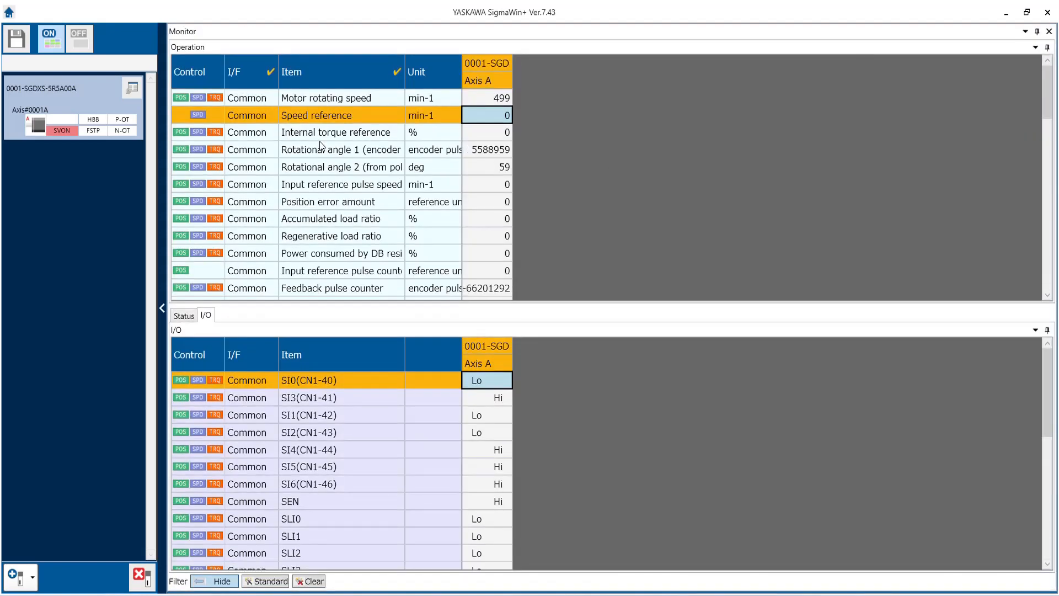
Reopen the servo's parameters, turn on the hierarchical display and show the Torque (Pn4xx) category.
{"action": "left_click", "coordinate": [131, 88]}
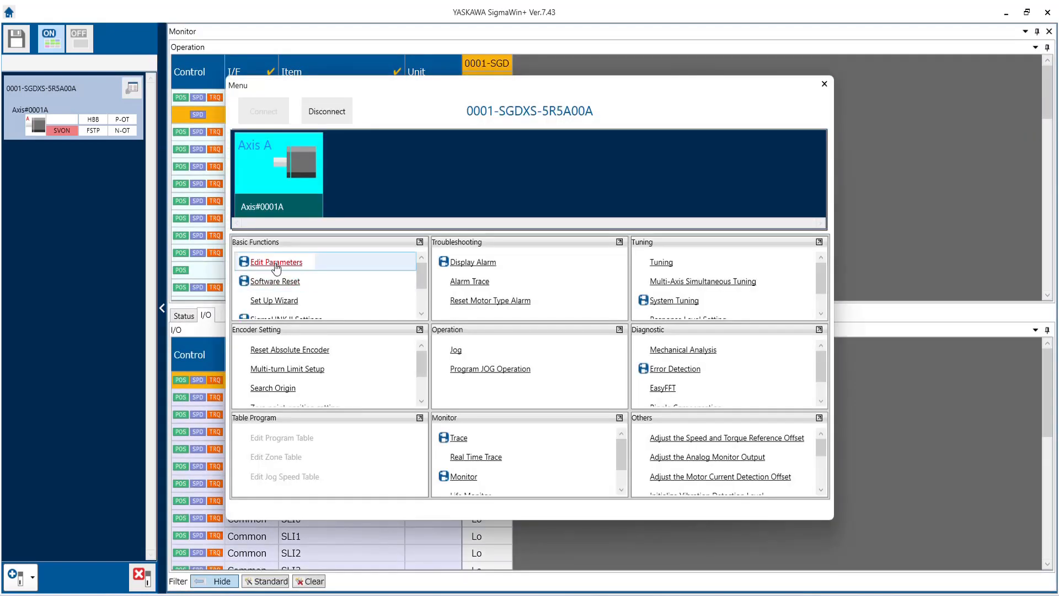
{"action": "left_click", "coordinate": [276, 264]}
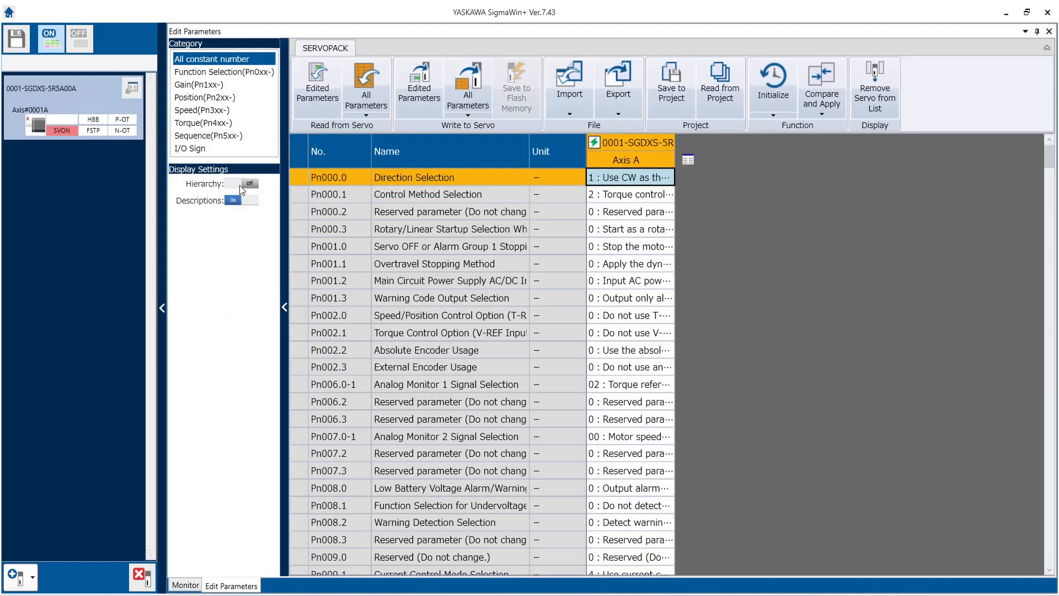
{"action": "left_click", "coordinate": [233, 185]}
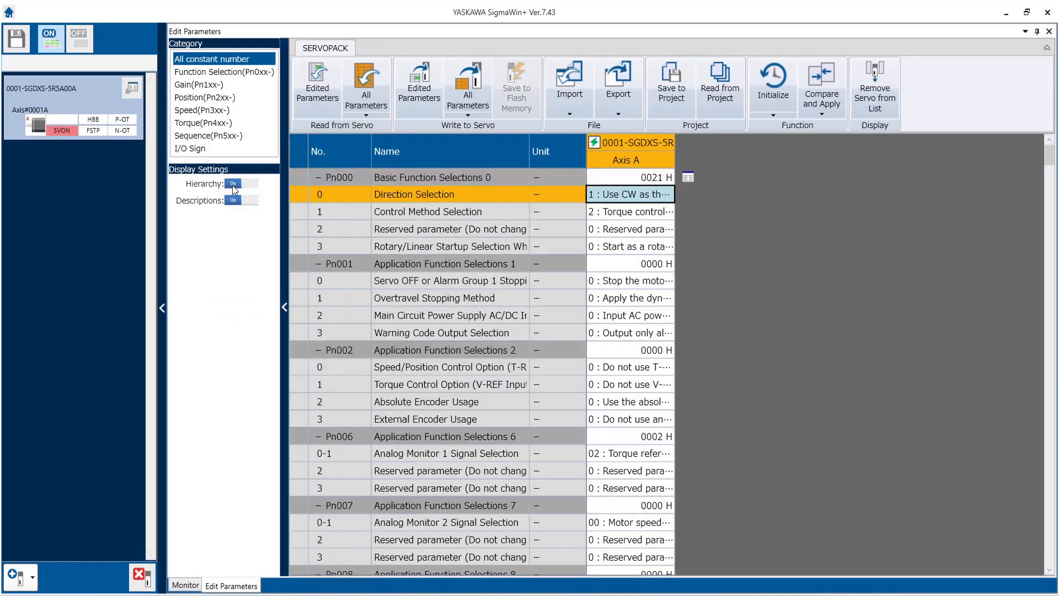
{"action": "left_click", "coordinate": [206, 86]}
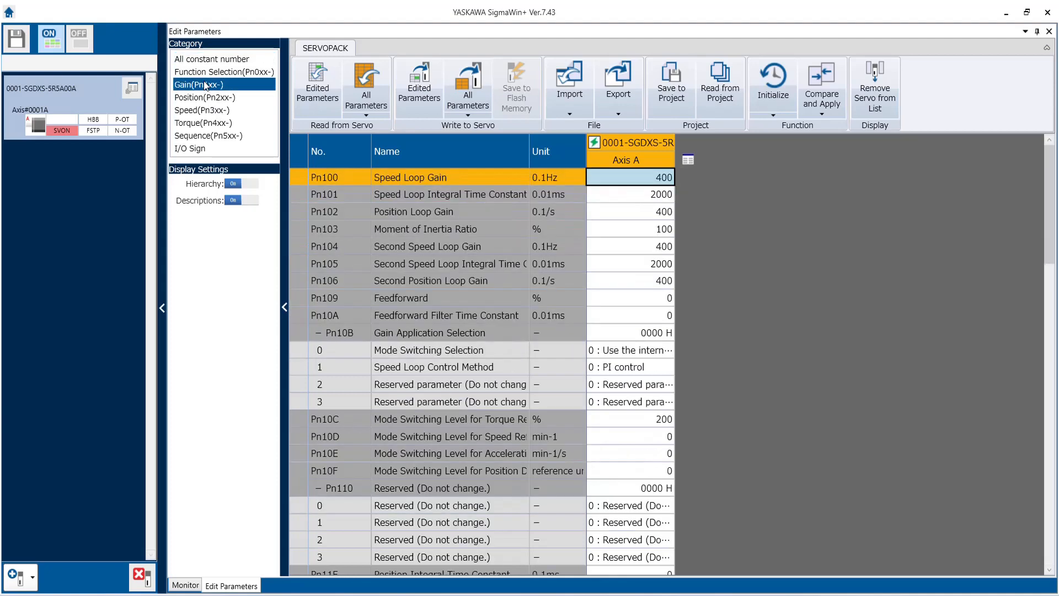
{"action": "left_click", "coordinate": [201, 125]}
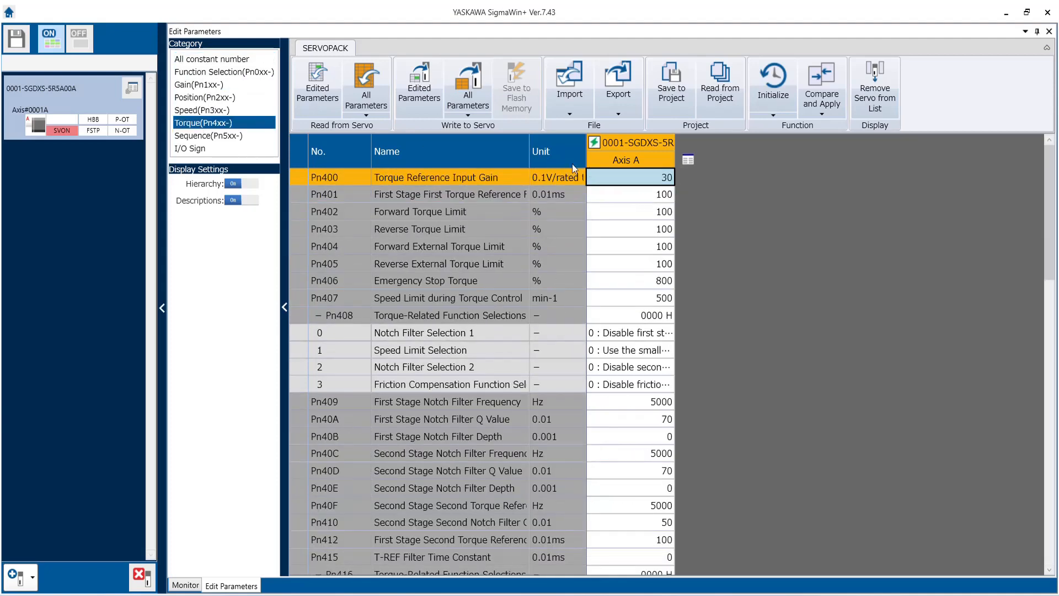
Set the Torque Reference Input Gain (Pn400) to 100, equal to 10.0 V/rated torque.
{"action": "double_click", "coordinate": [635, 180]}
{"action": "type", "text": "100"}
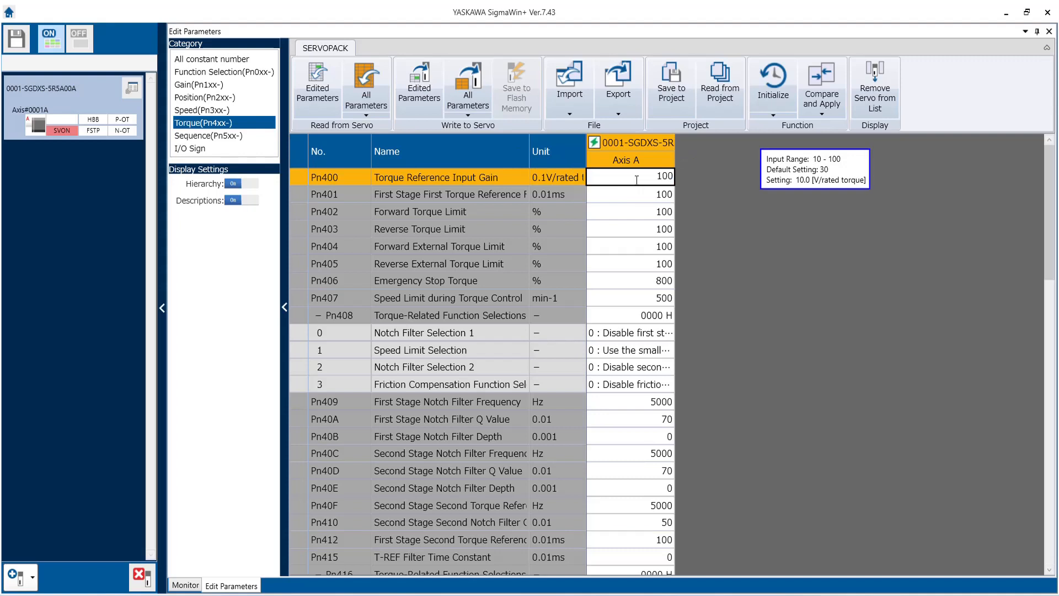
{"action": "key", "text": "Return"}
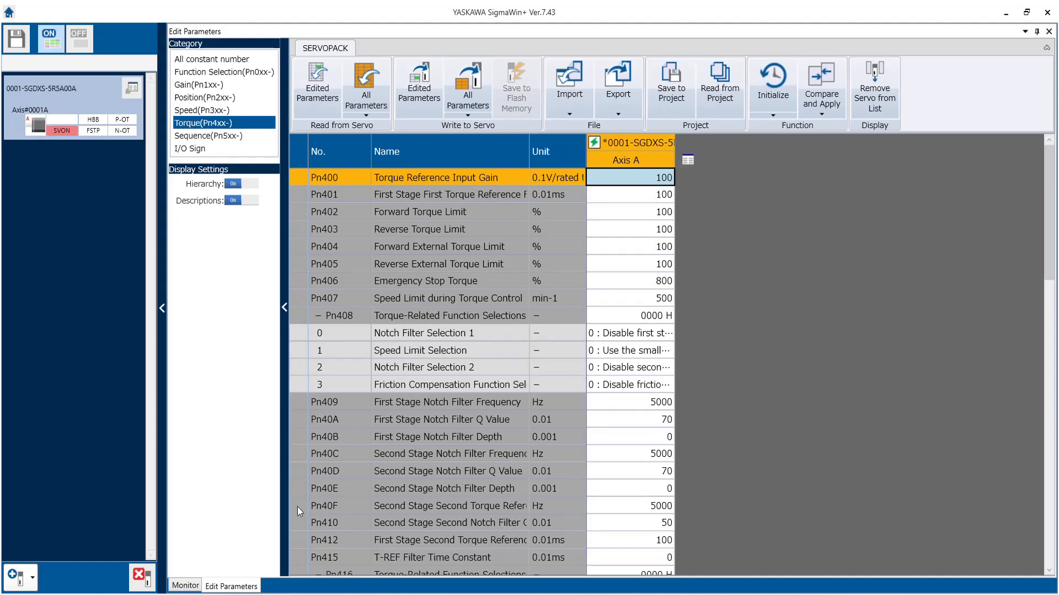
Return to the Monitor and select the Motor rotating speed item to observe it.
{"action": "left_click", "coordinate": [187, 585]}
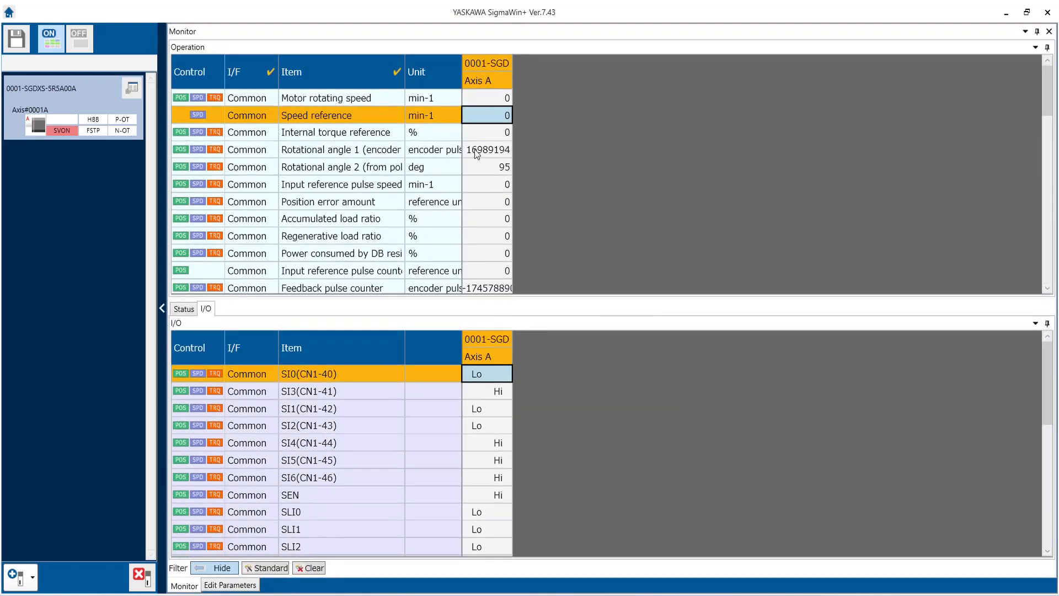
{"action": "left_click", "coordinate": [495, 100]}
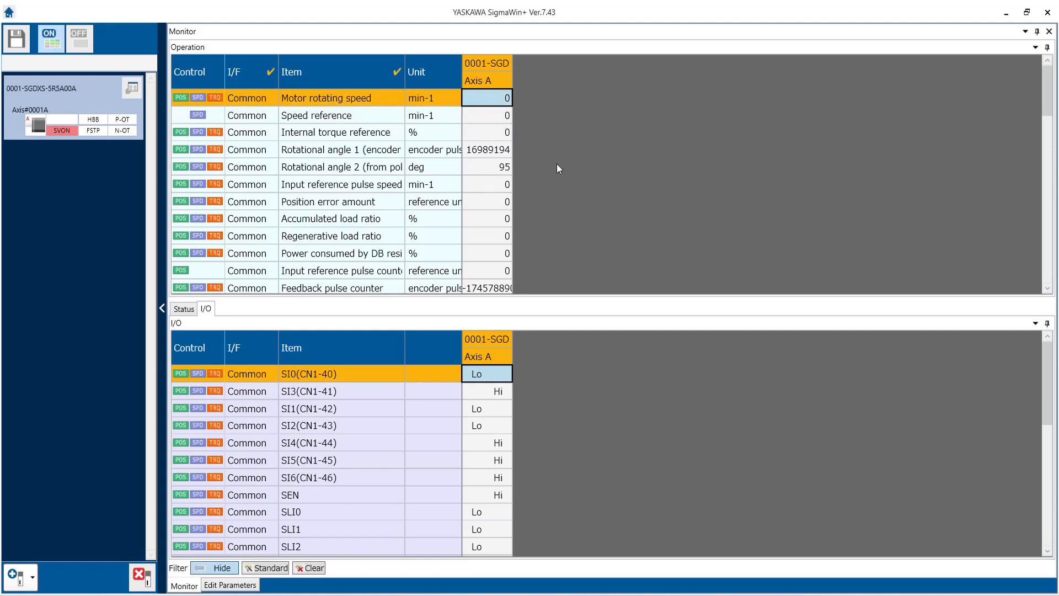